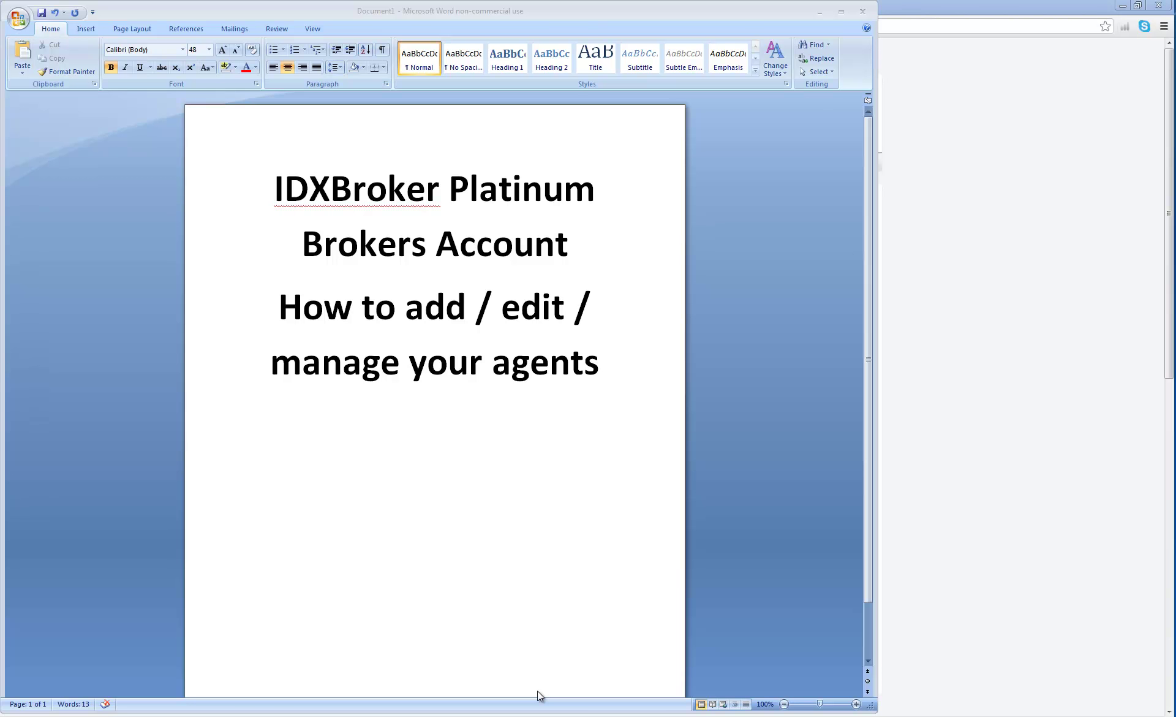
# Switch from the Word title page to the IDX Broker Dashboard in Chrome.
pyautogui.click(641, 700)
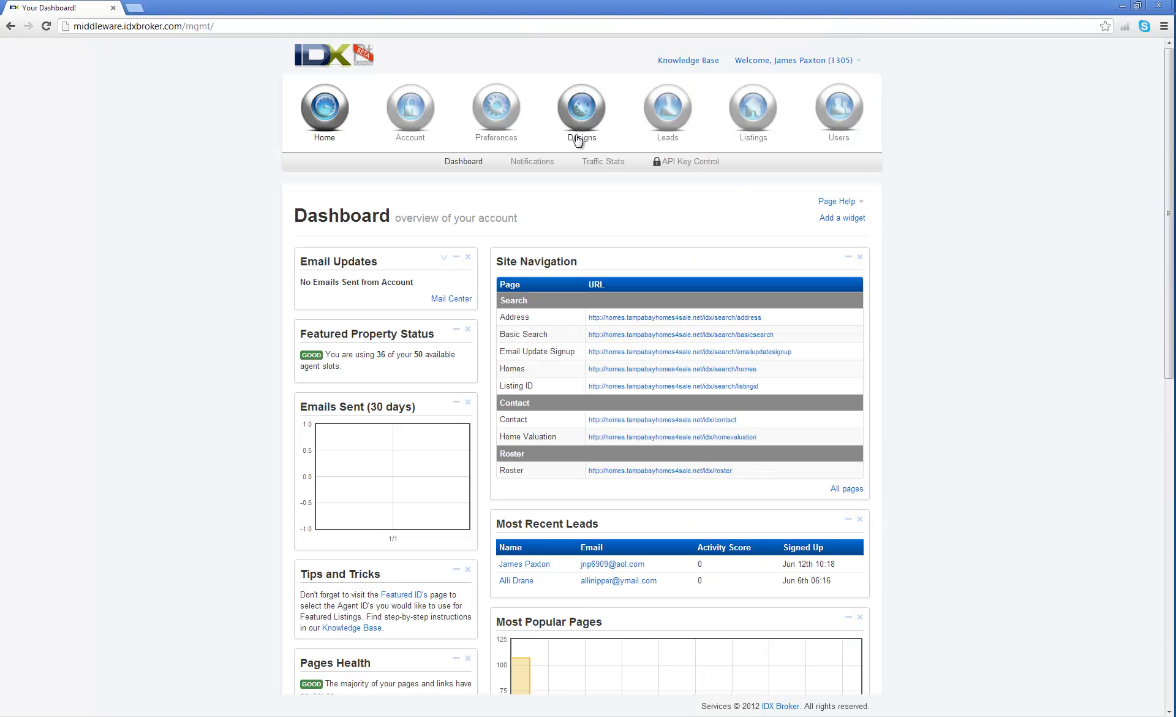
# Import one more available MLS agent through Agents > Import, leaving 2 roster slots.
pyautogui.click(848, 128)
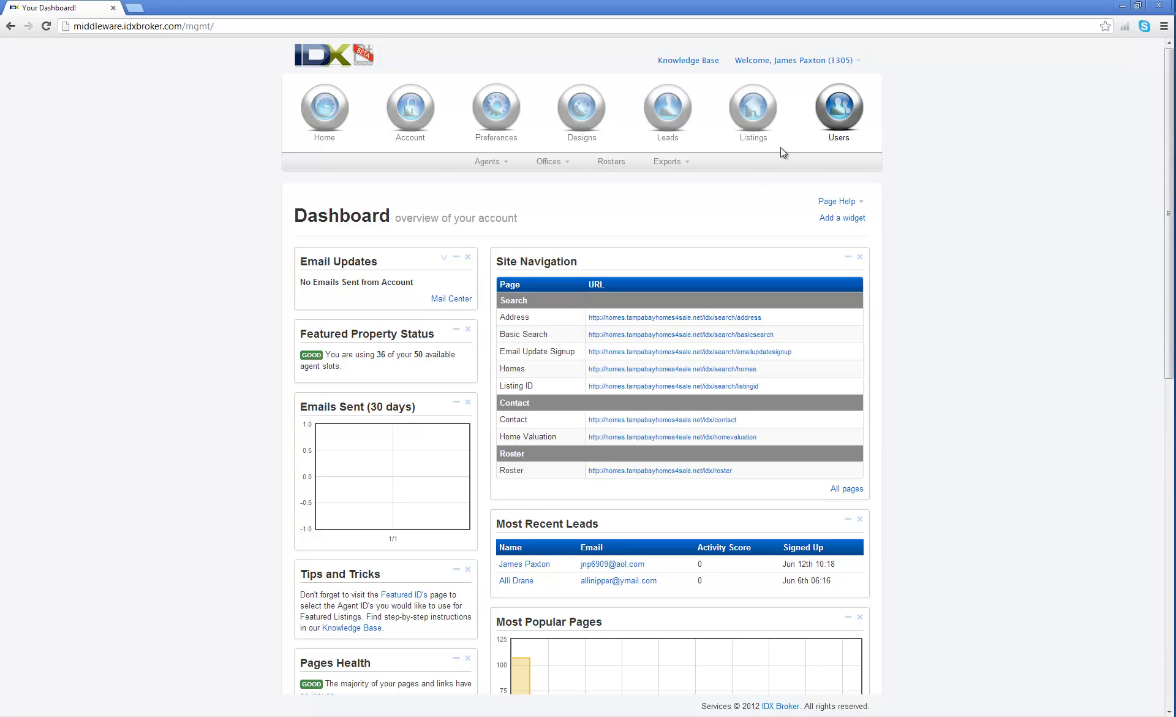
pyautogui.click(506, 164)
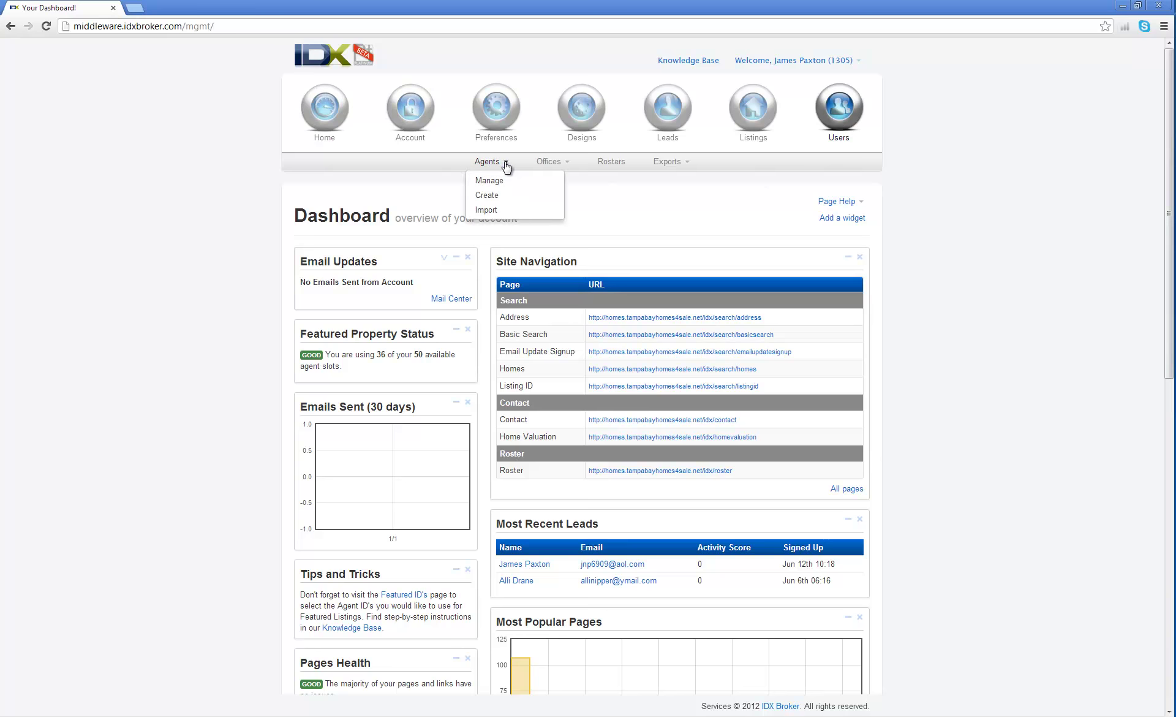
pyautogui.click(488, 210)
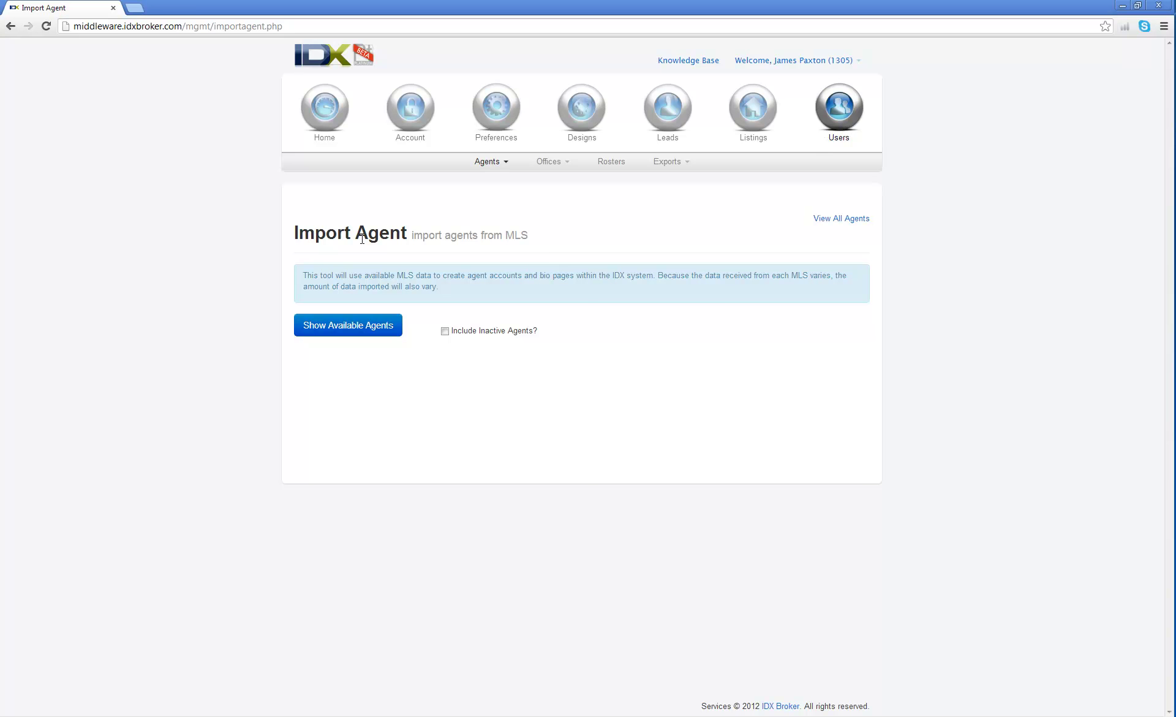
pyautogui.click(344, 331)
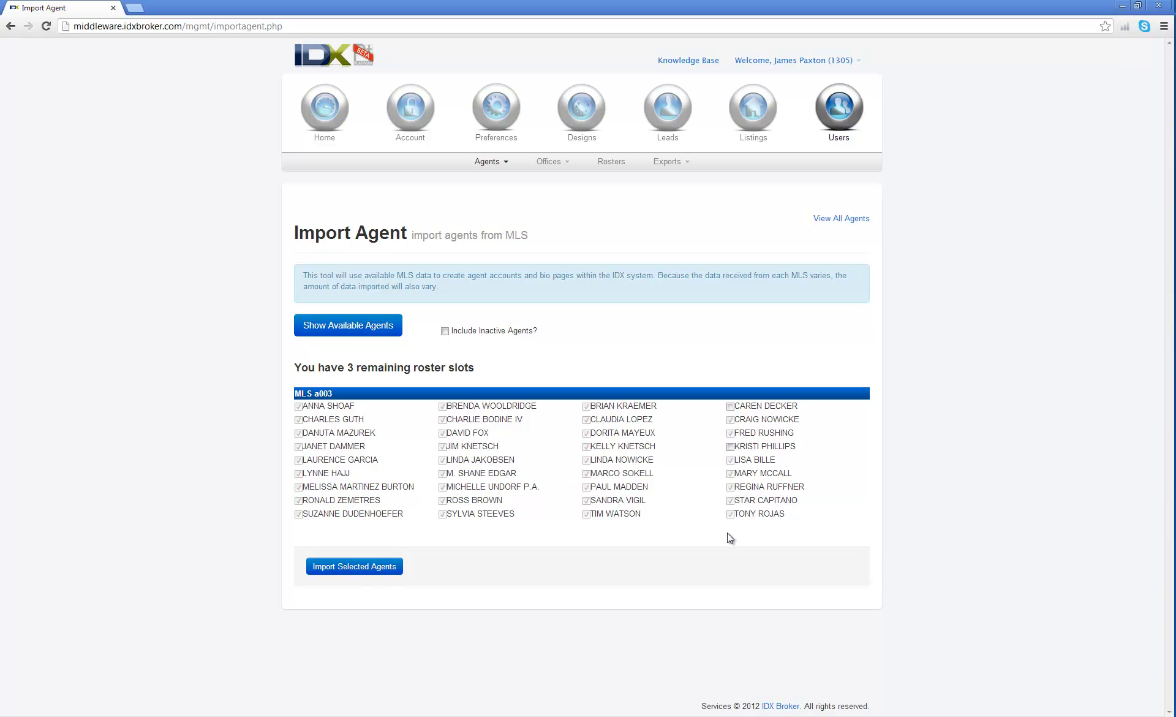
pyautogui.click(731, 447)
pyautogui.click(387, 566)
pyautogui.click(506, 166)
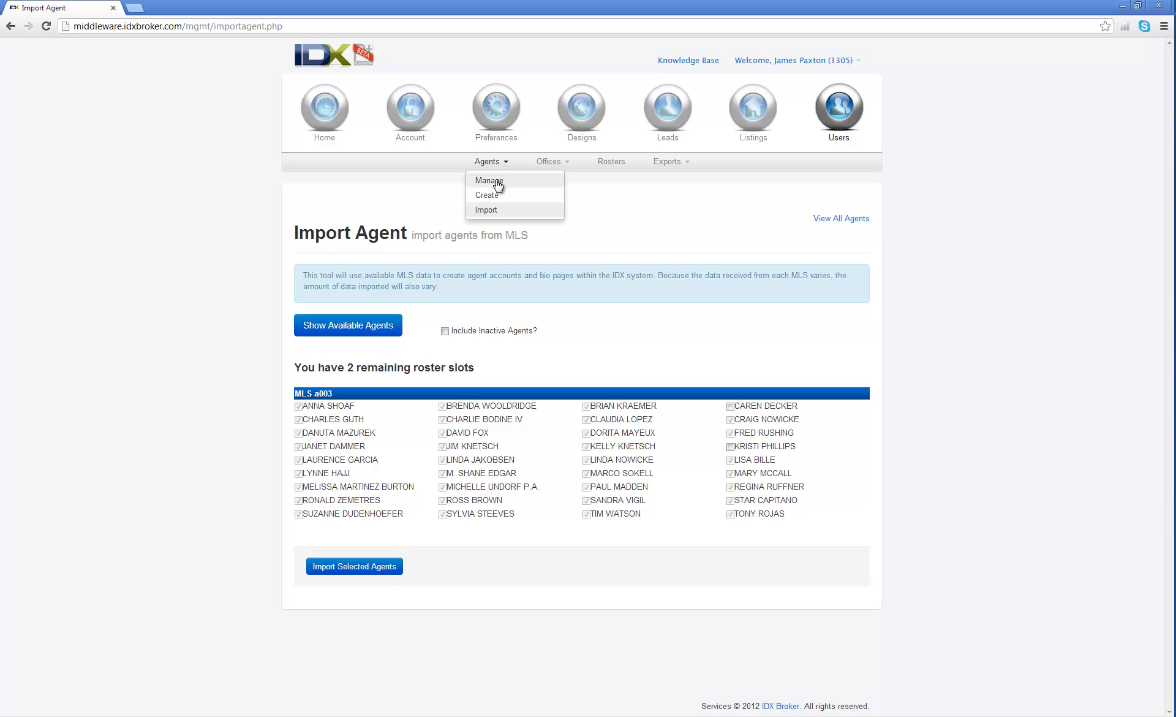
# Open Agents > Manage and show 100 entries so all 48 agents appear.
pyautogui.click(496, 181)
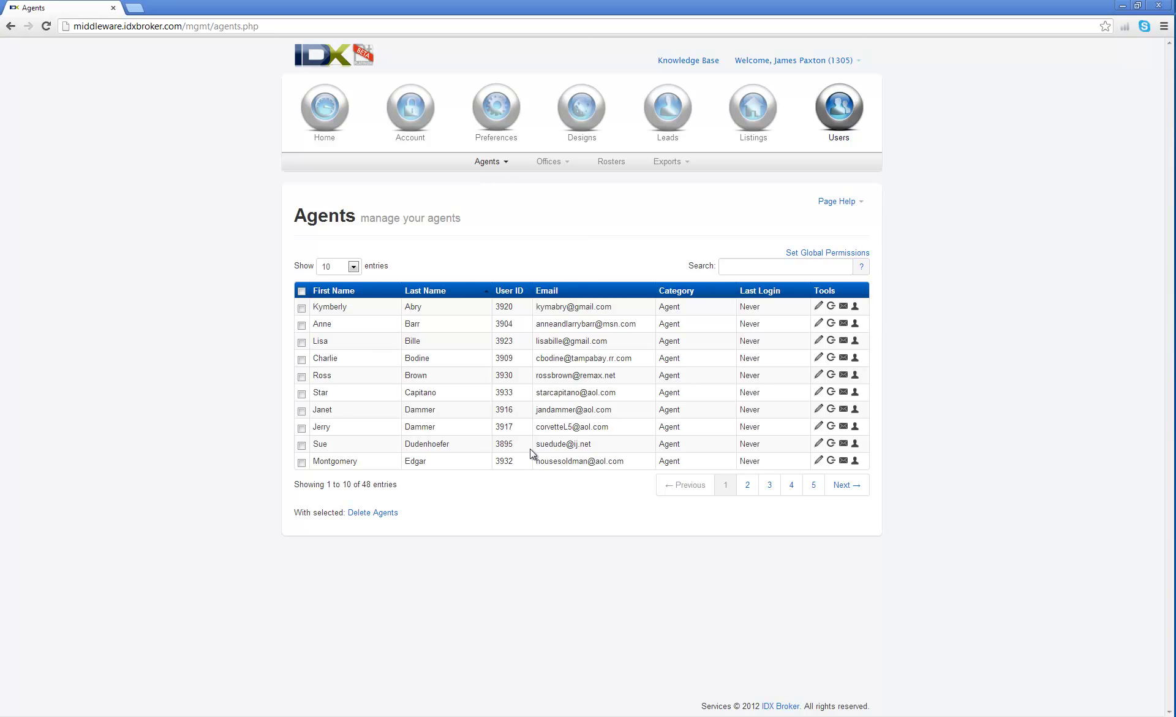
pyautogui.click(354, 268)
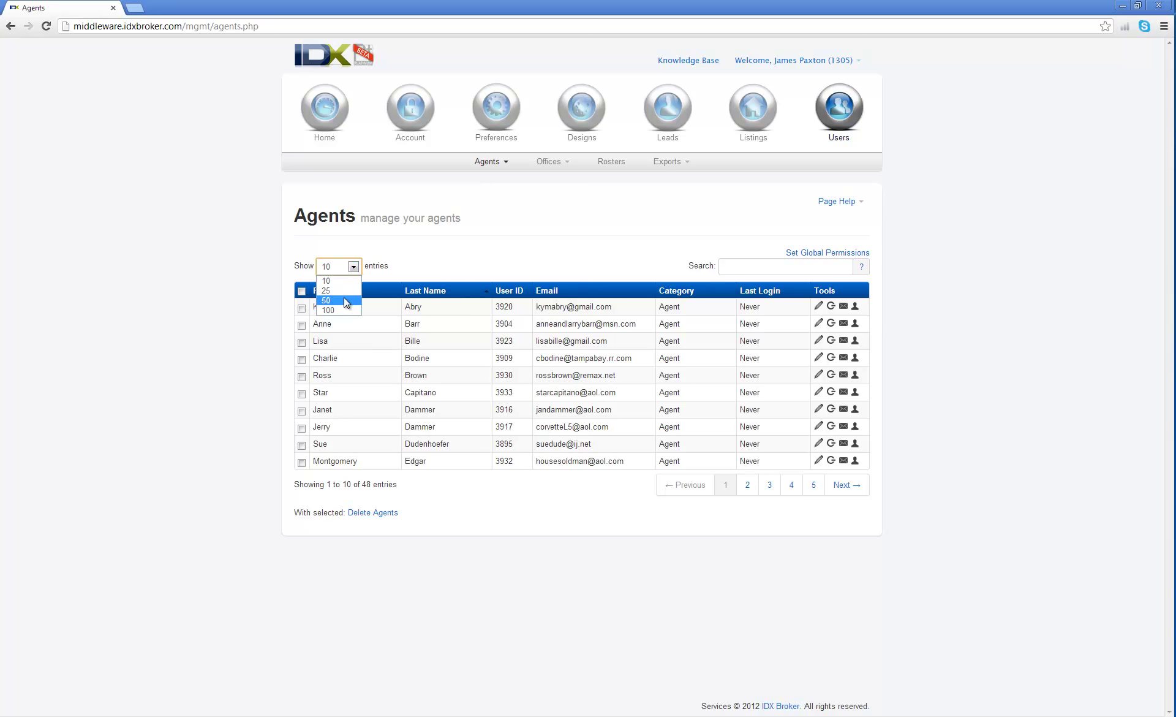
pyautogui.click(342, 309)
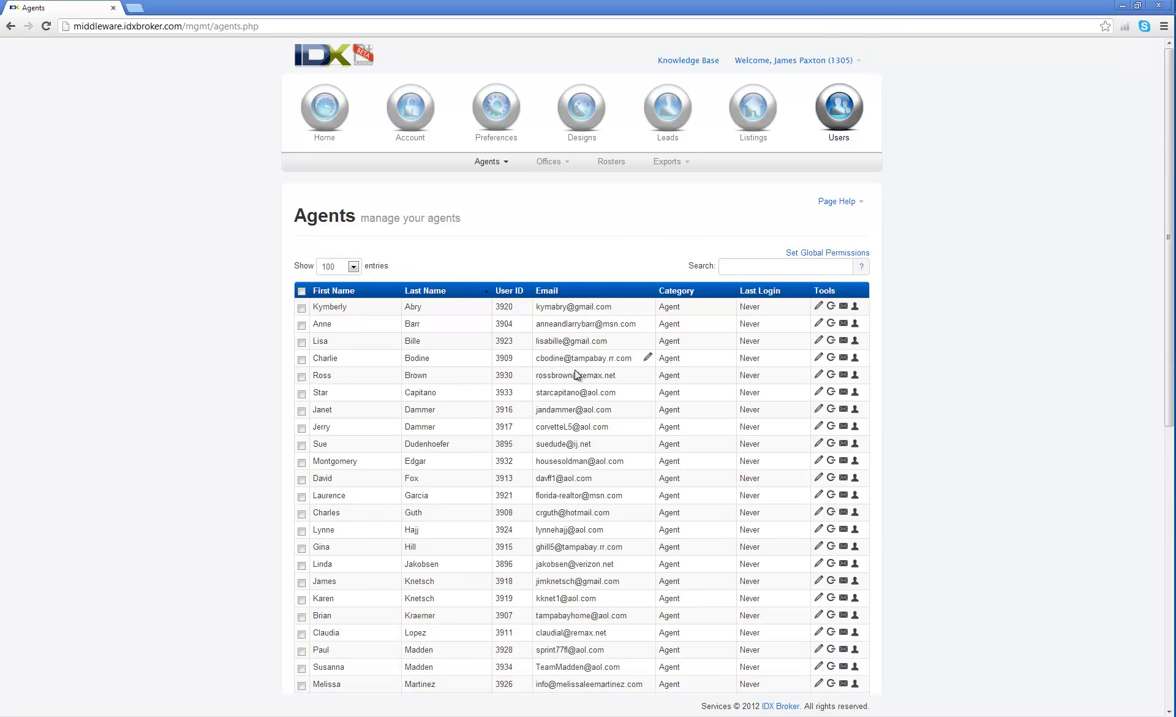
pyautogui.scroll(-7, 574, 369)
pyautogui.scroll(6, 525, 408)
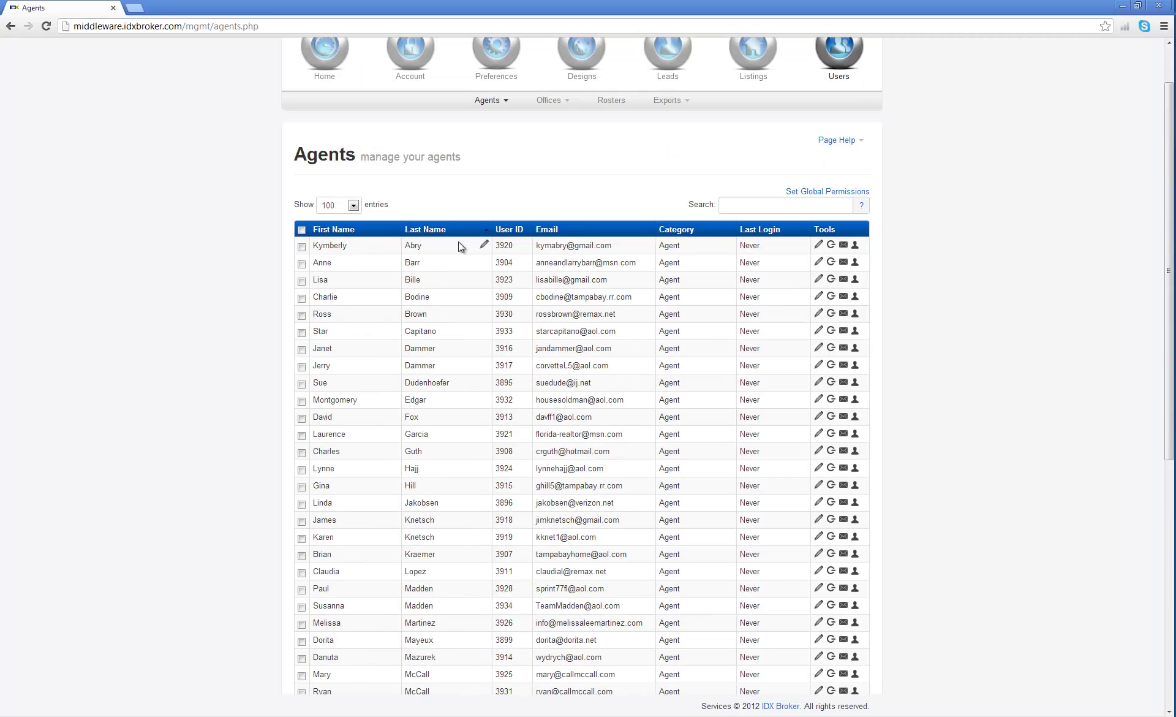
# Try inline editing an agent's first name and a missing email address in the table.
pyautogui.click(393, 246)
pyautogui.scroll(-5, 245, 306)
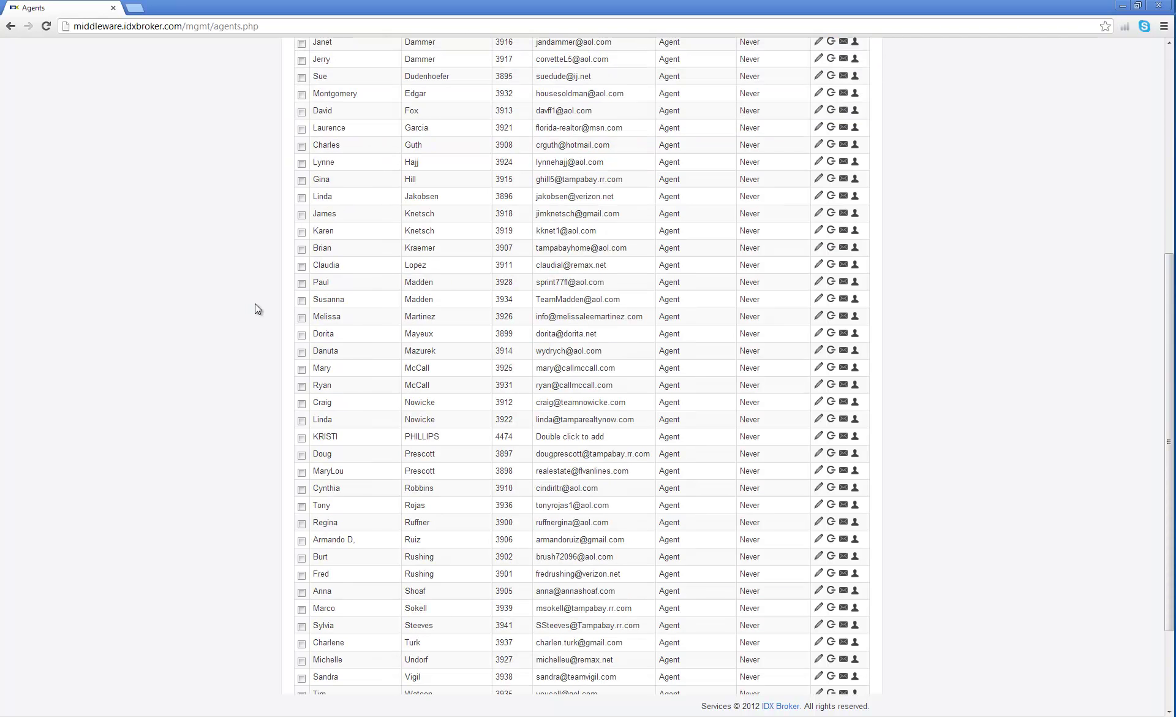
pyautogui.scroll(-2, 255, 306)
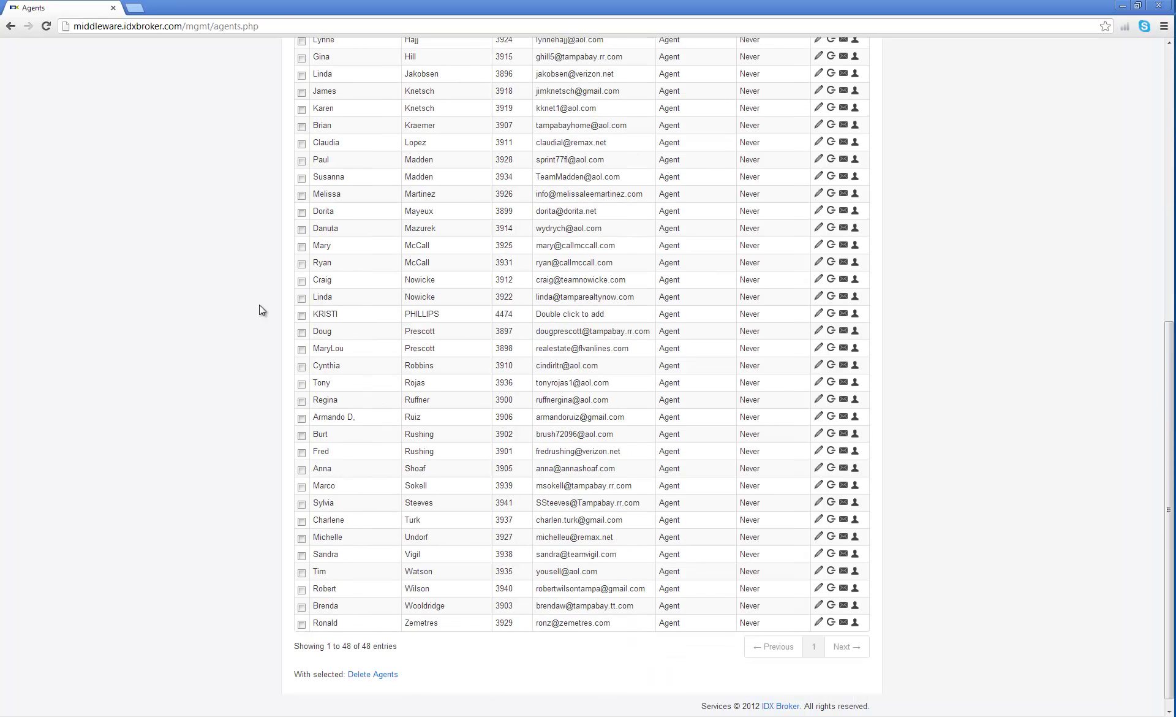
pyautogui.doubleClick(648, 314)
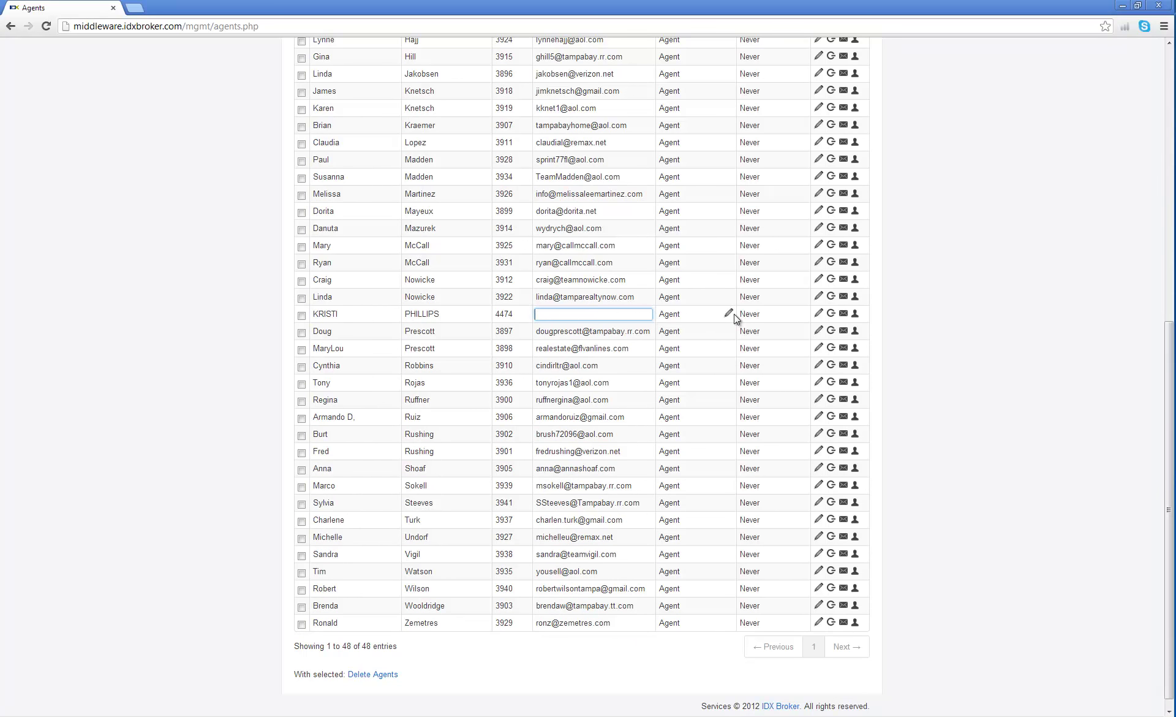
pyautogui.scroll(8, 233, 350)
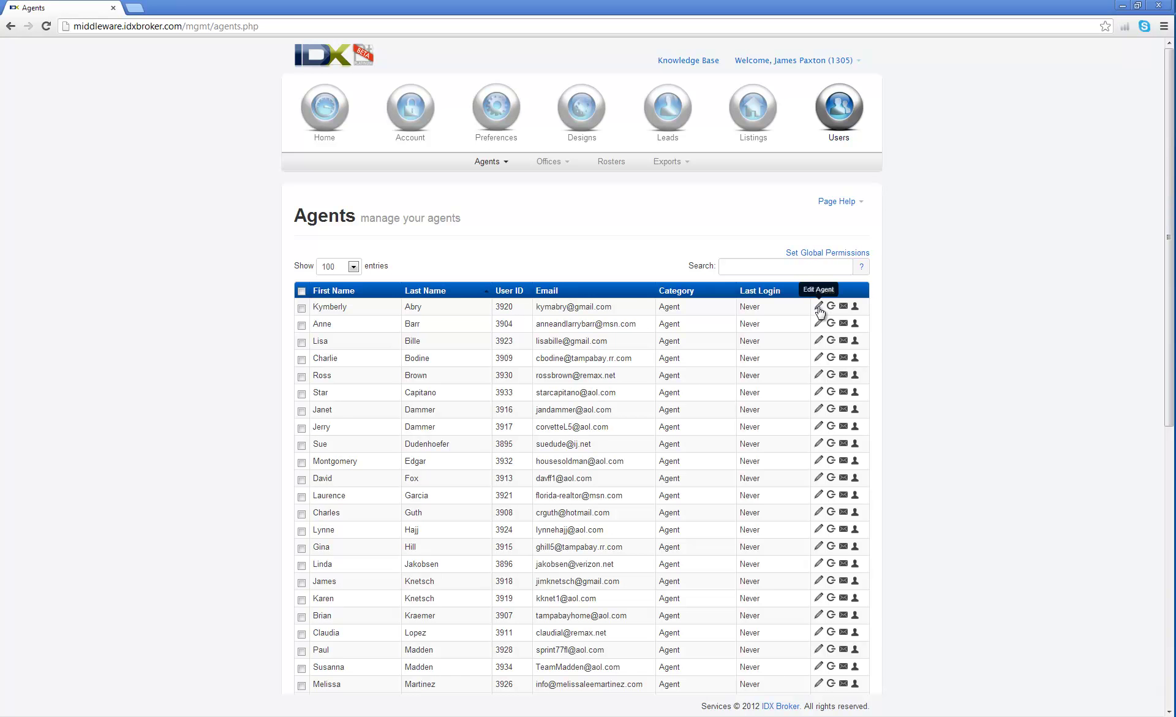
# Open the first agent's edit page and browse its Office, Photo and MLS tabs.
pyautogui.click(818, 306)
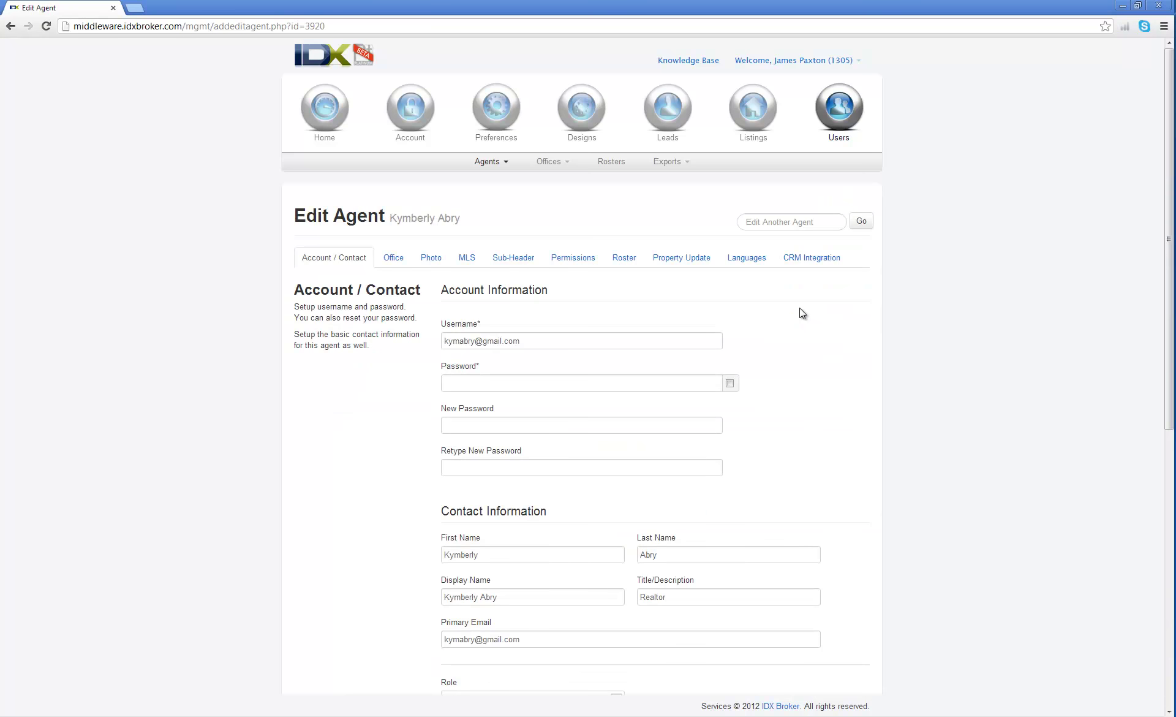
pyautogui.scroll(-4, 800, 308)
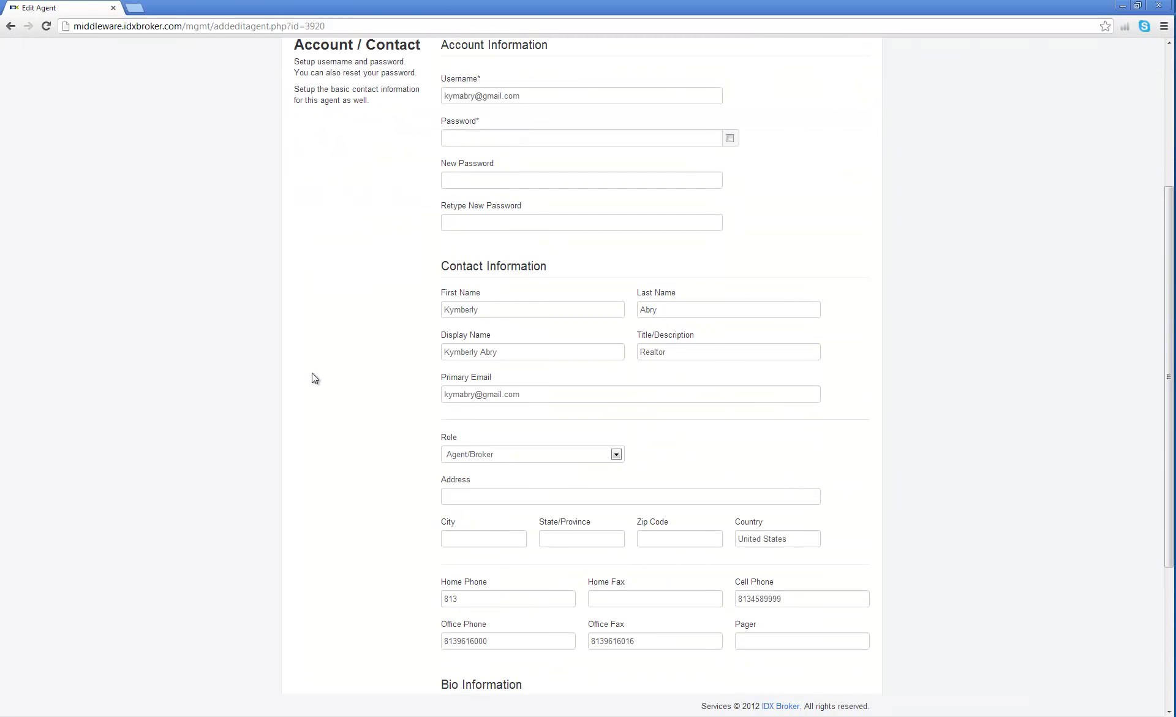
pyautogui.scroll(-2, 312, 373)
pyautogui.scroll(-2, 371, 358)
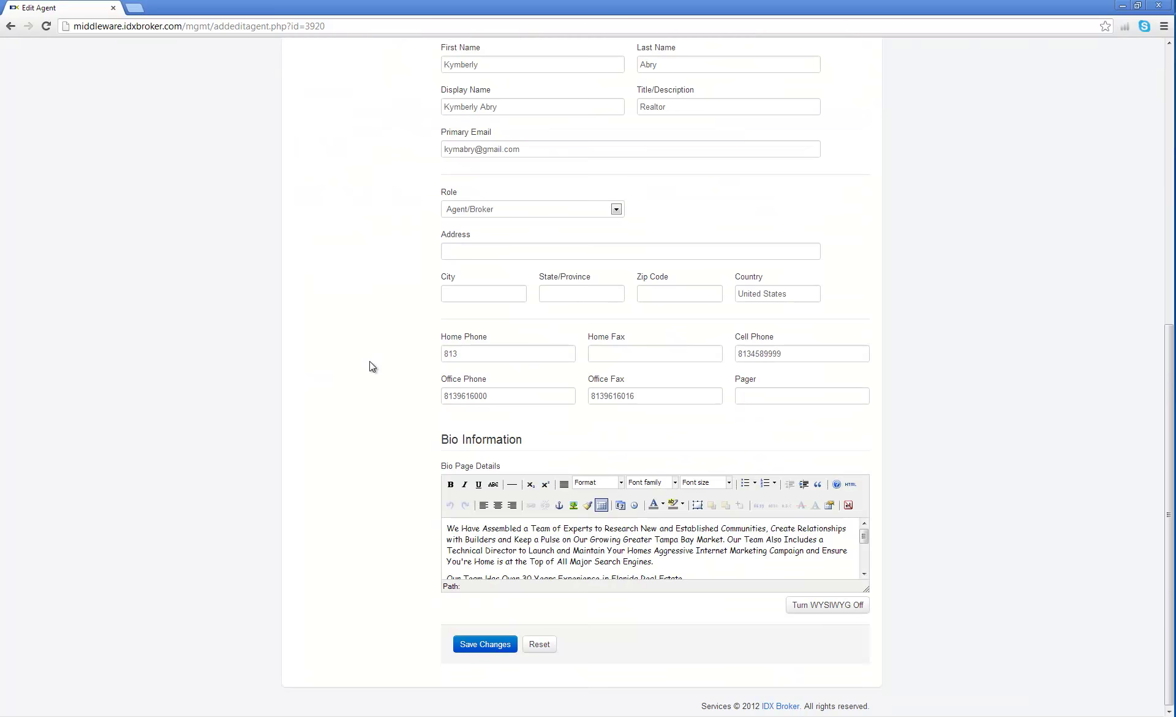
pyautogui.scroll(8, 915, 484)
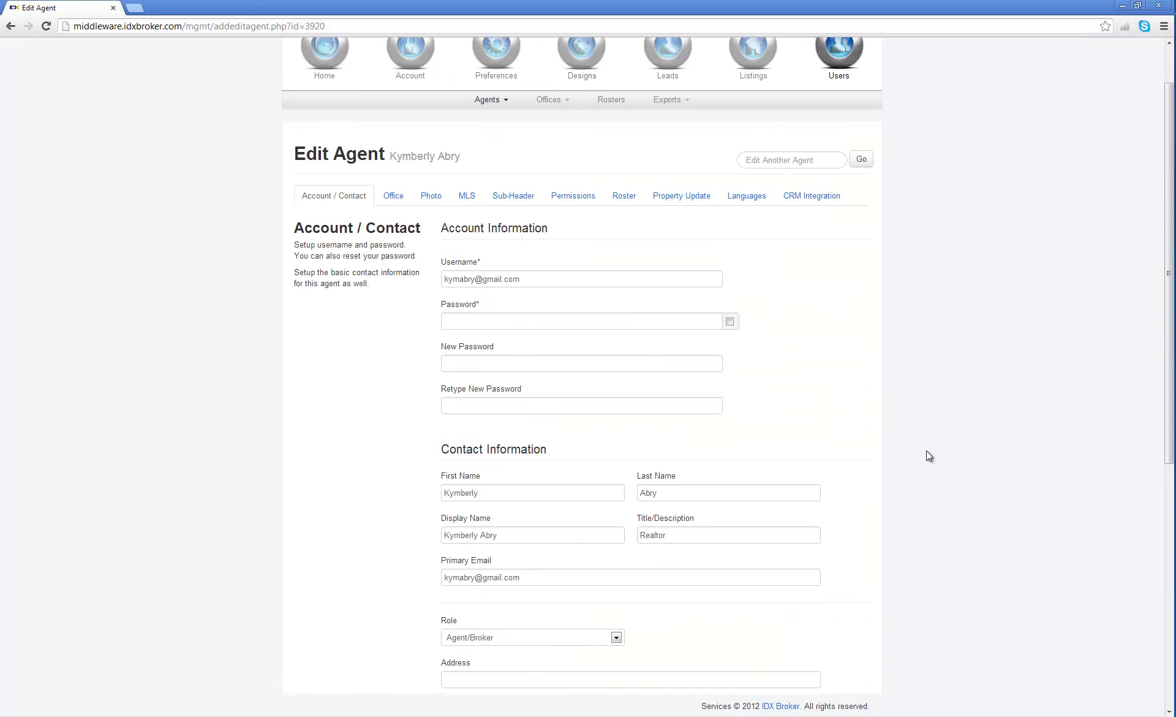
pyautogui.click(392, 258)
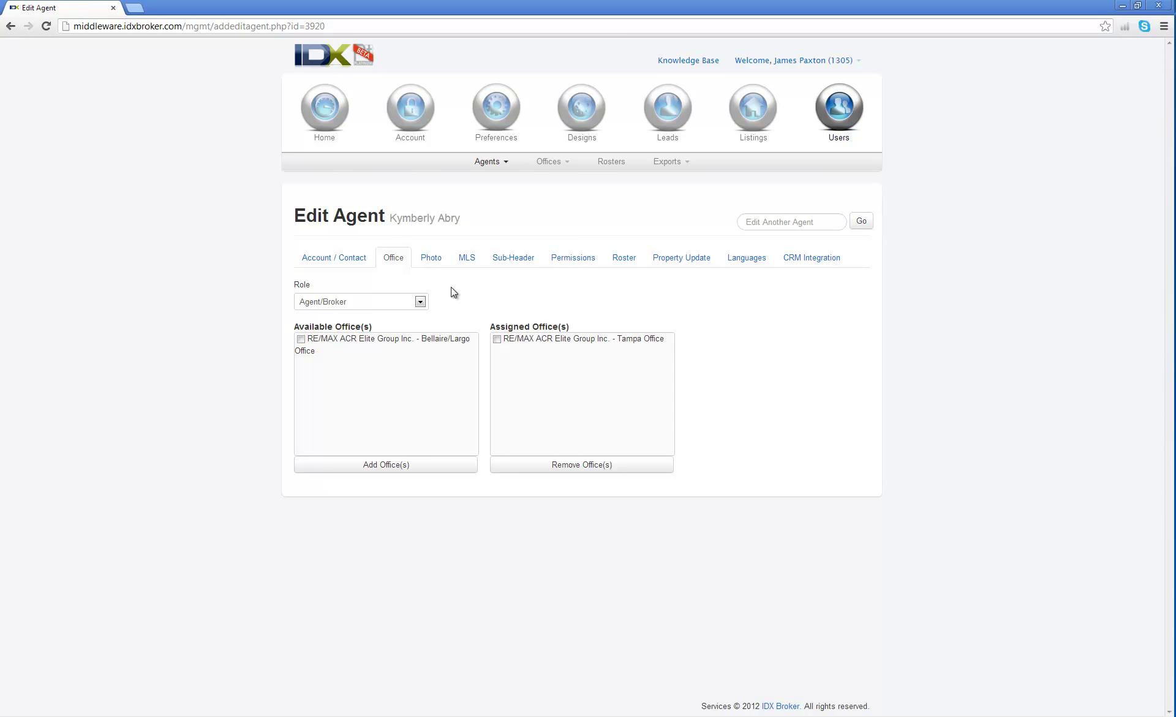
pyautogui.click(435, 262)
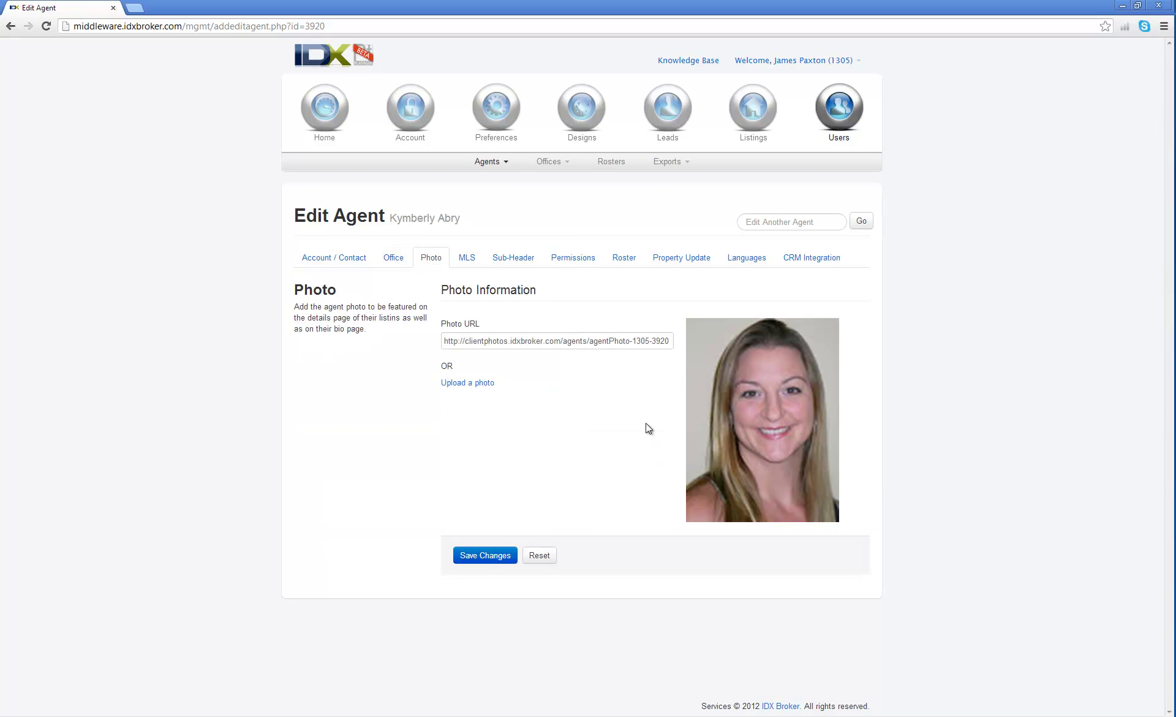
pyautogui.click(467, 267)
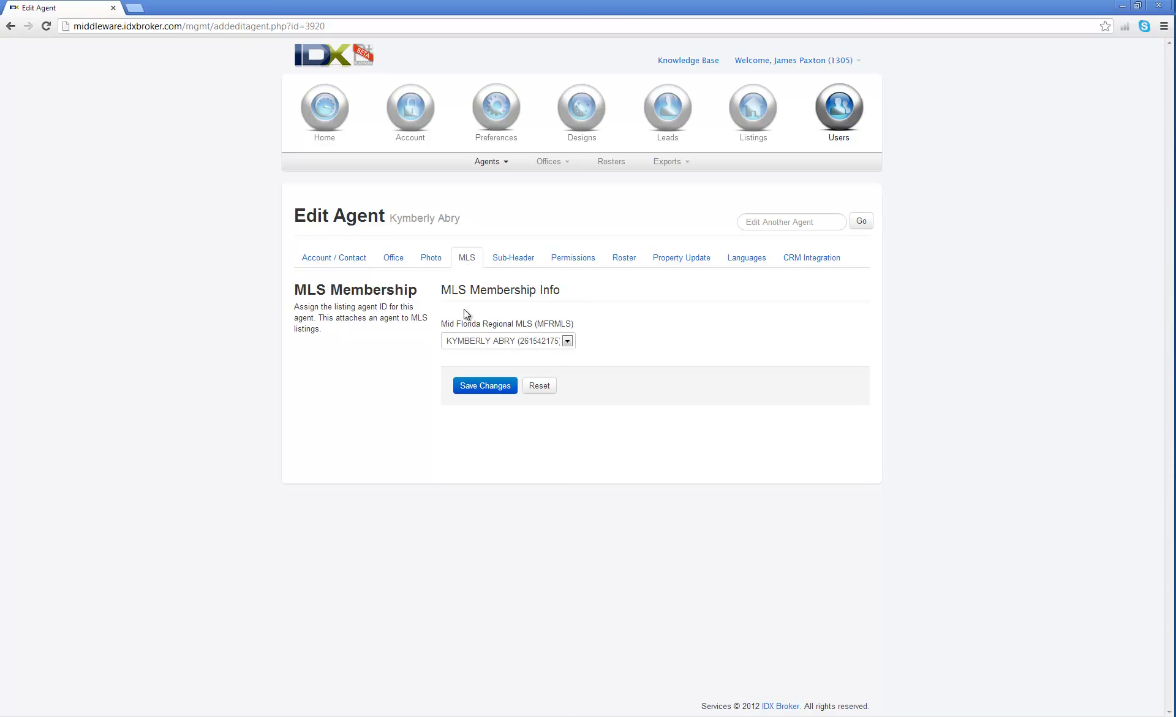
# Keep the current MLS agent ID assigned, then go to the Sub-Header settings.
pyautogui.click(568, 341)
pyautogui.click(568, 341)
pyautogui.click(568, 341)
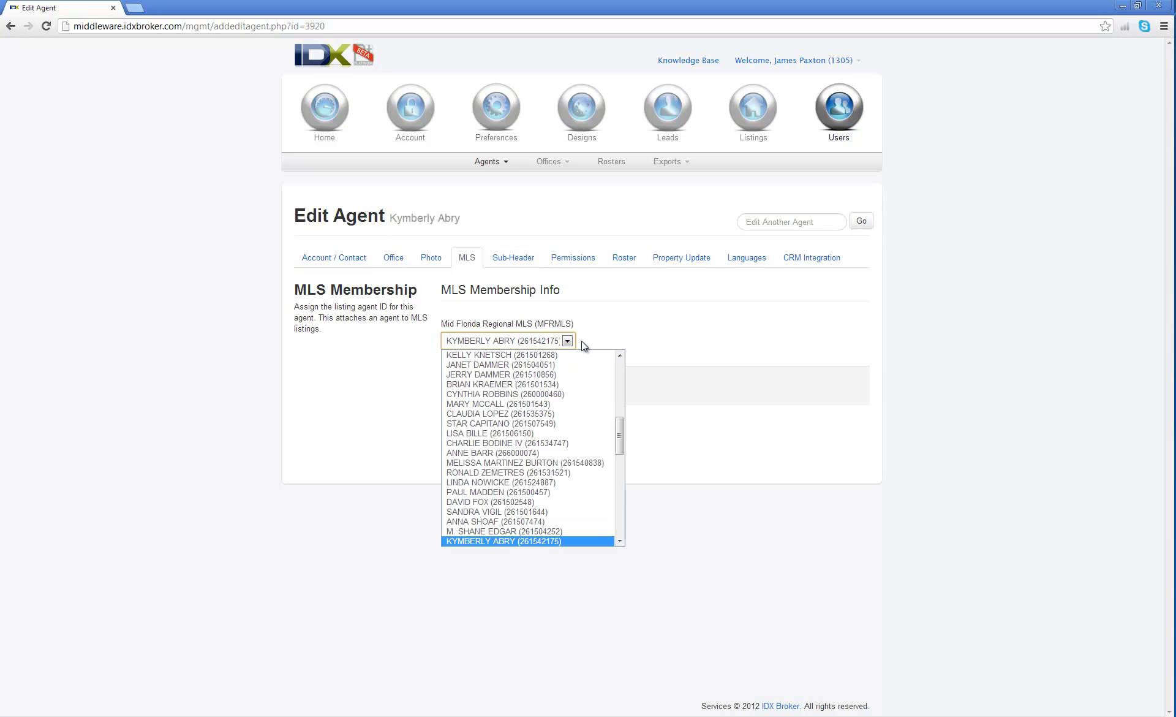
pyautogui.click(513, 540)
pyautogui.click(330, 260)
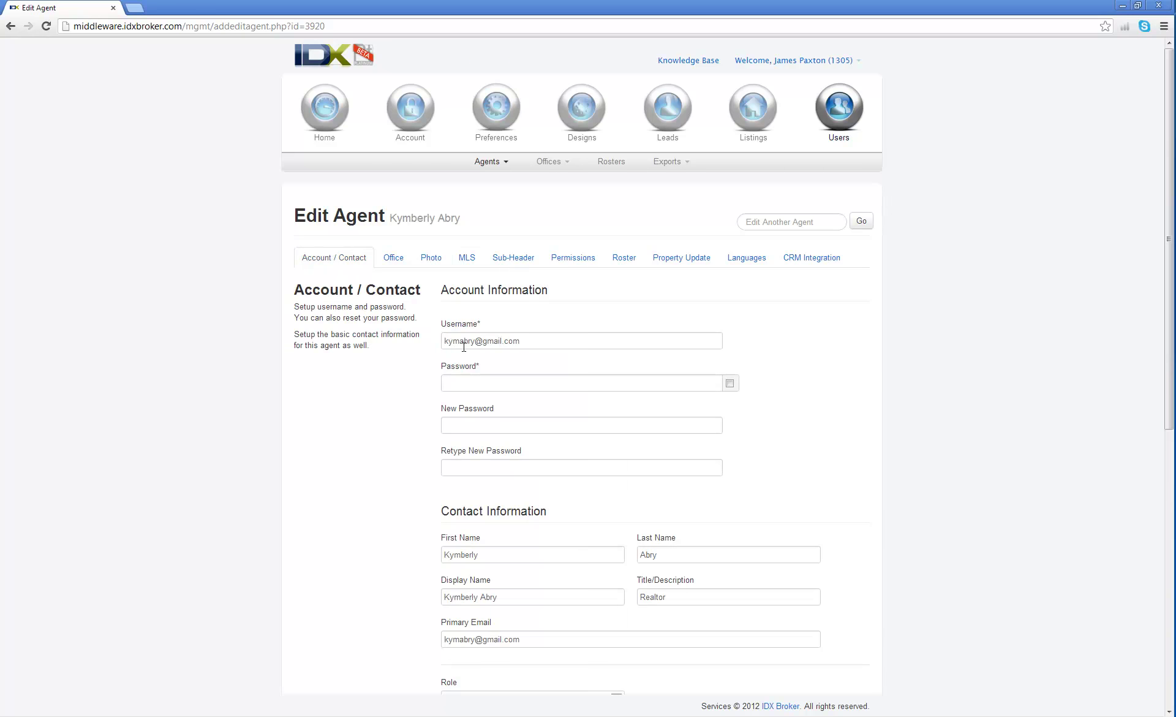
pyautogui.click(472, 260)
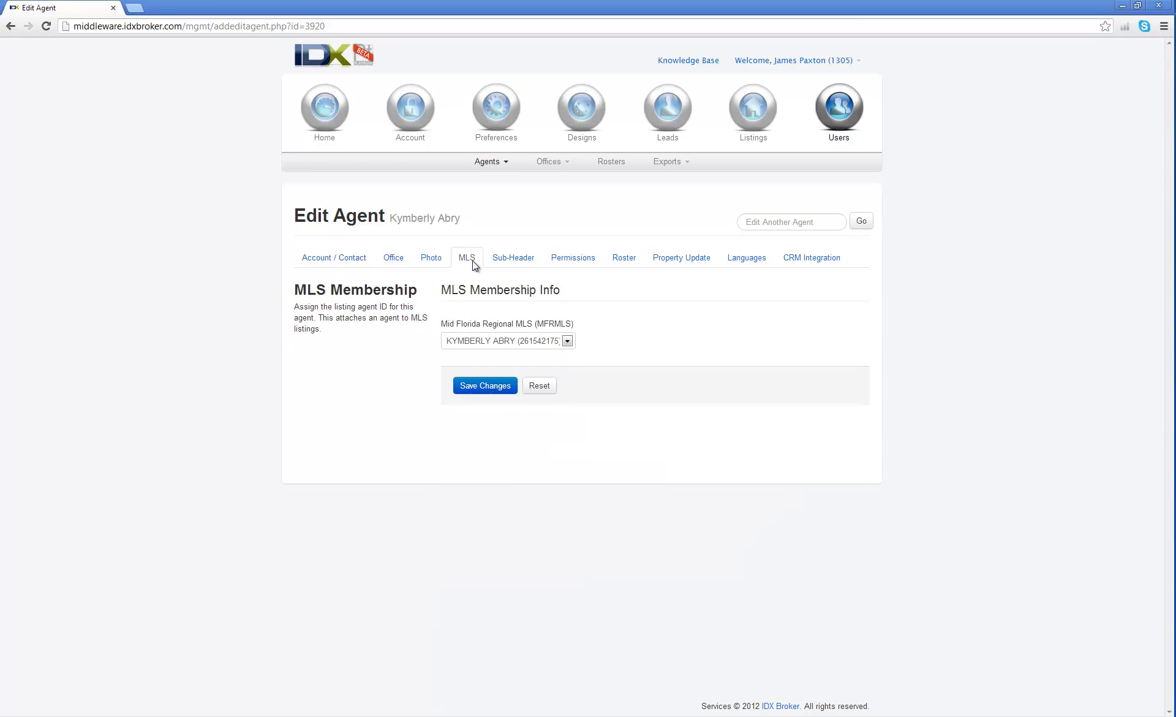
pyautogui.click(498, 341)
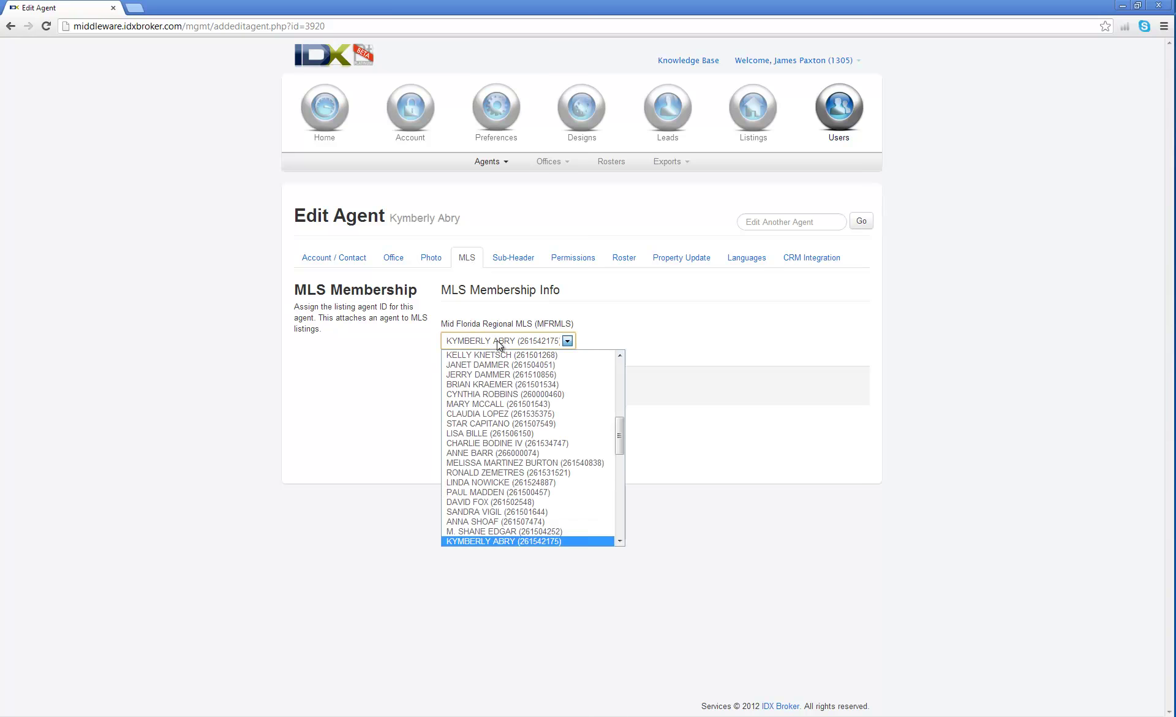
pyautogui.click(460, 540)
pyautogui.click(523, 259)
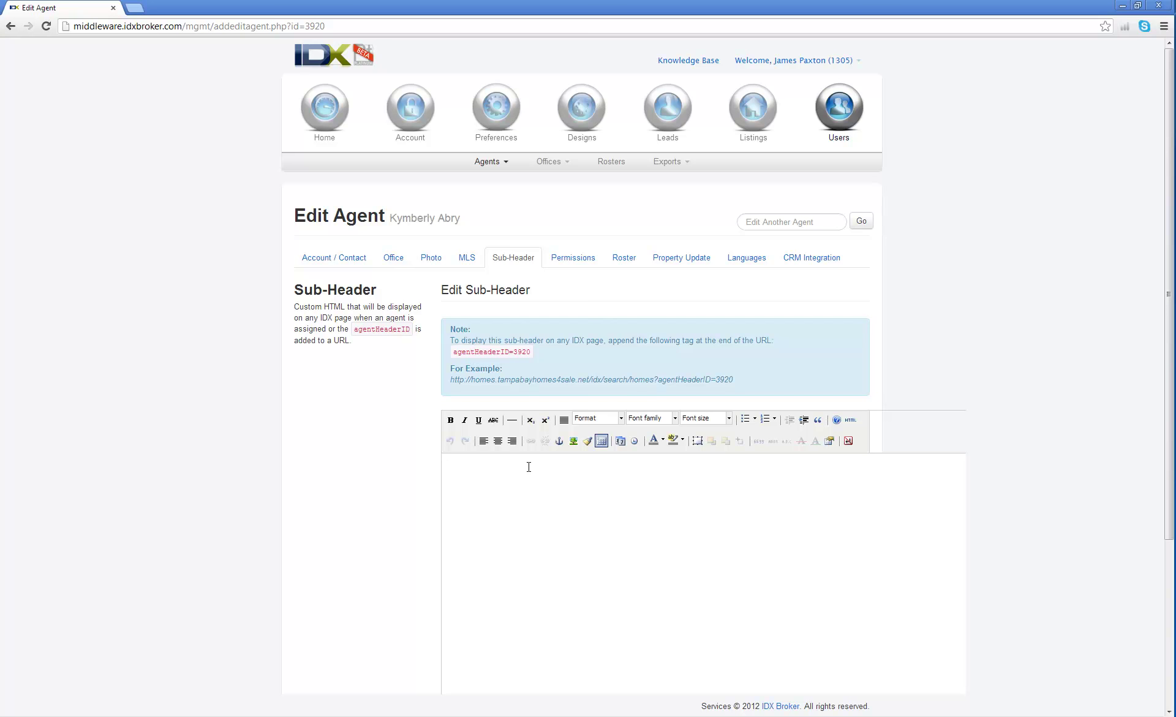
# Tick lead reassignment under Permissions, then switch to Roster, discarding that unsaved change.
pyautogui.scroll(-2, 354, 456)
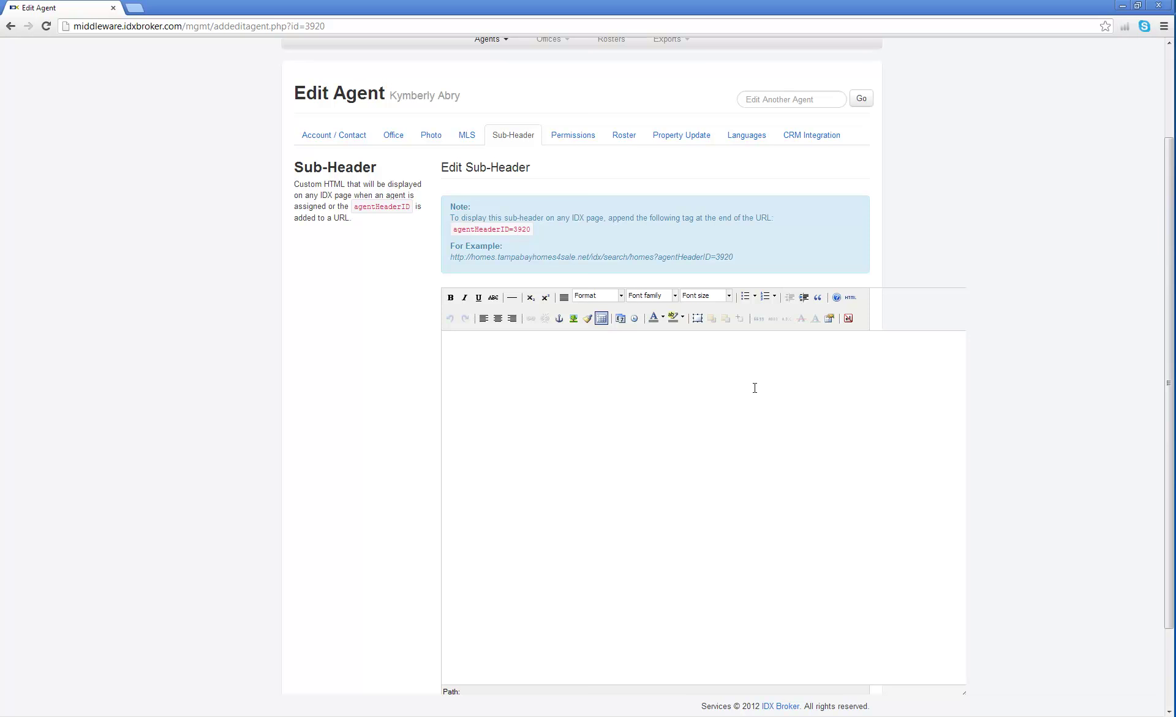
pyautogui.scroll(-2, 755, 387)
pyautogui.scroll(4, 667, 412)
pyautogui.click(575, 258)
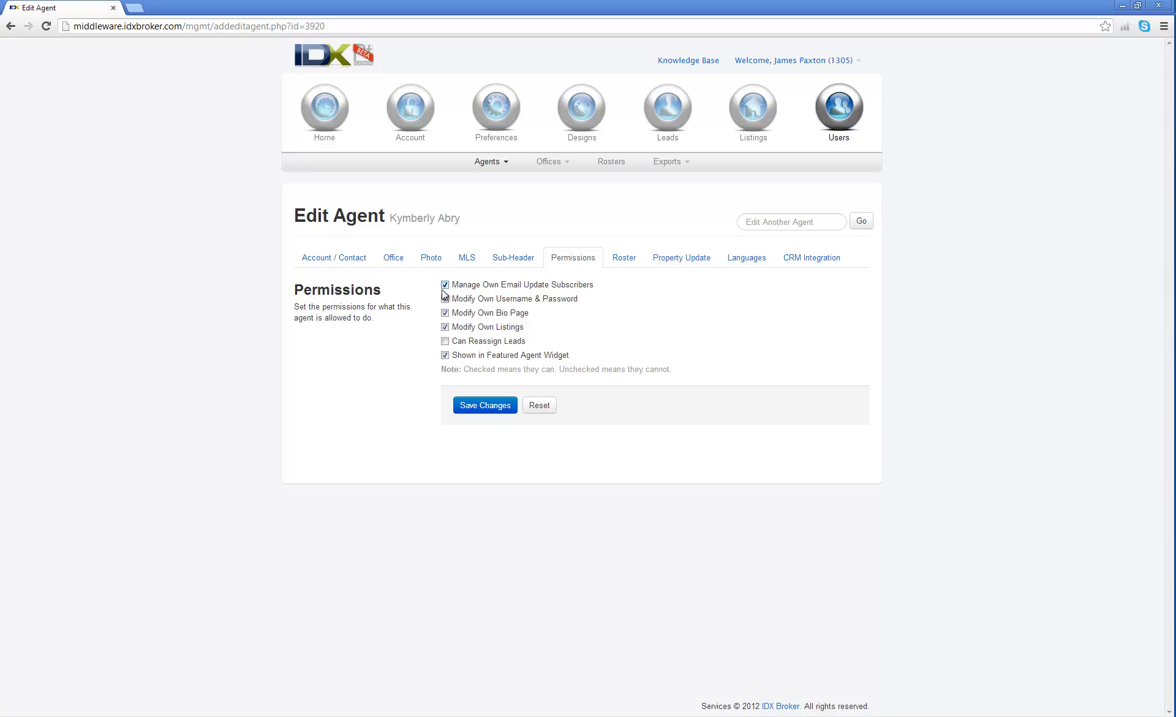
pyautogui.moveTo(527, 343); pyautogui.dragTo(456, 346)
pyautogui.click(445, 340)
pyautogui.click(622, 258)
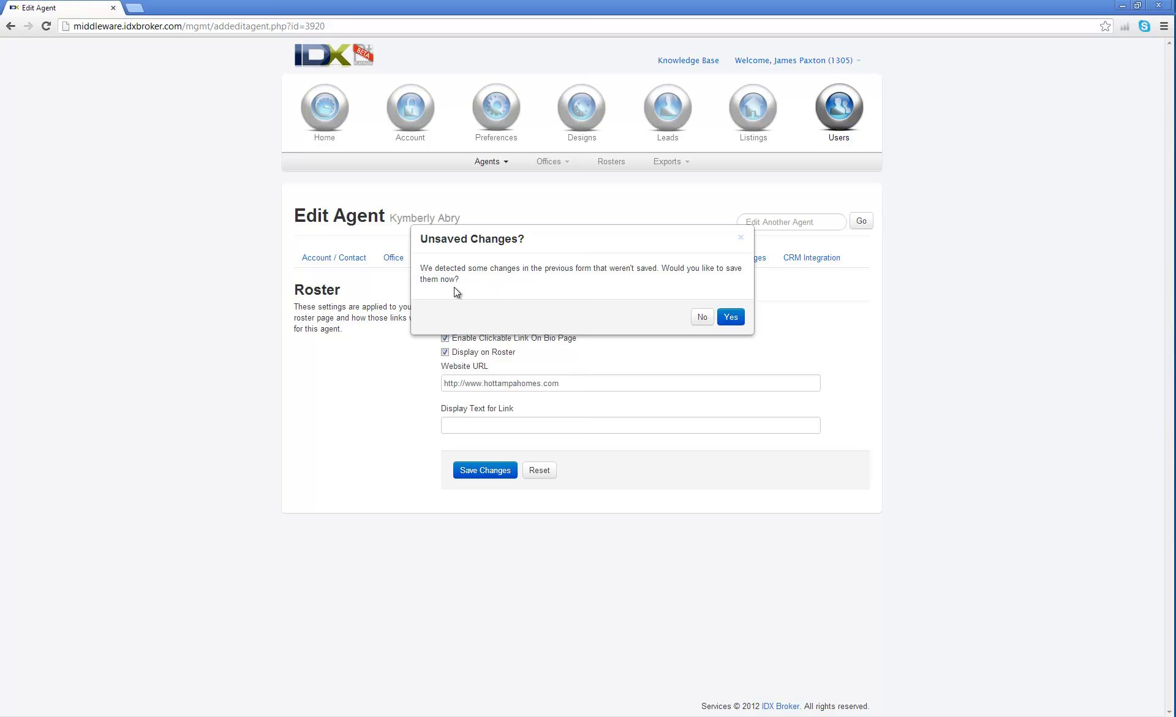
pyautogui.click(701, 317)
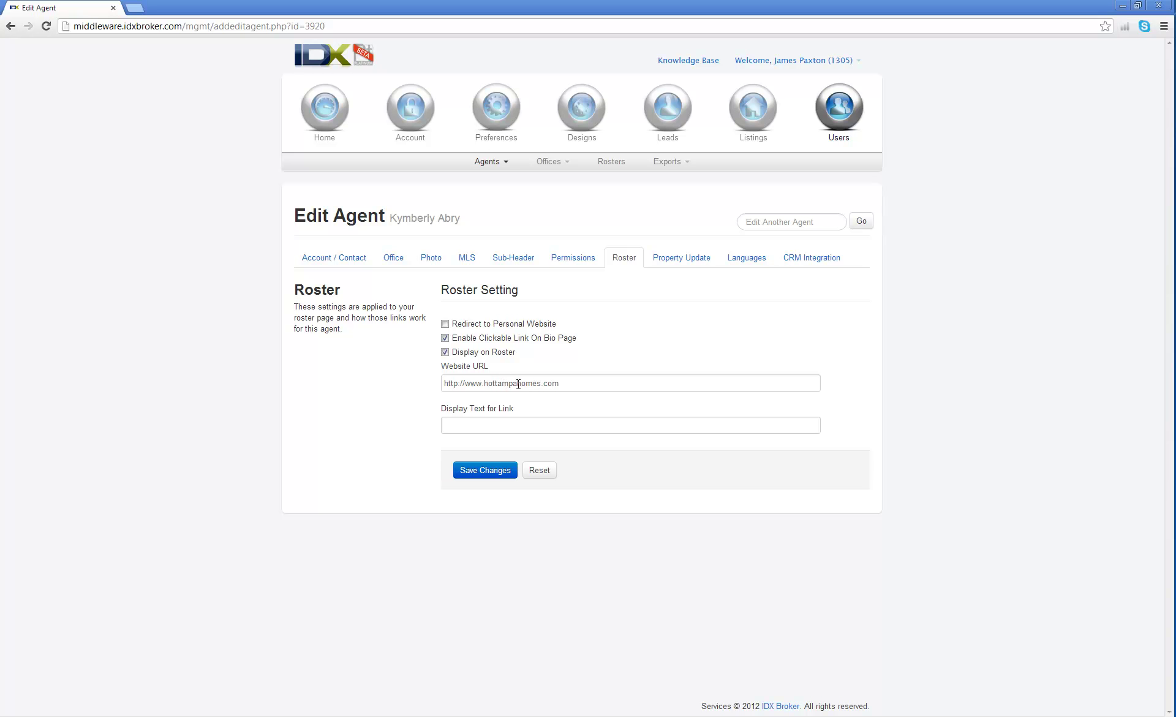
# Set link text 'Click here to visit my personal website', turn off redirect, and save.
pyautogui.click(501, 423)
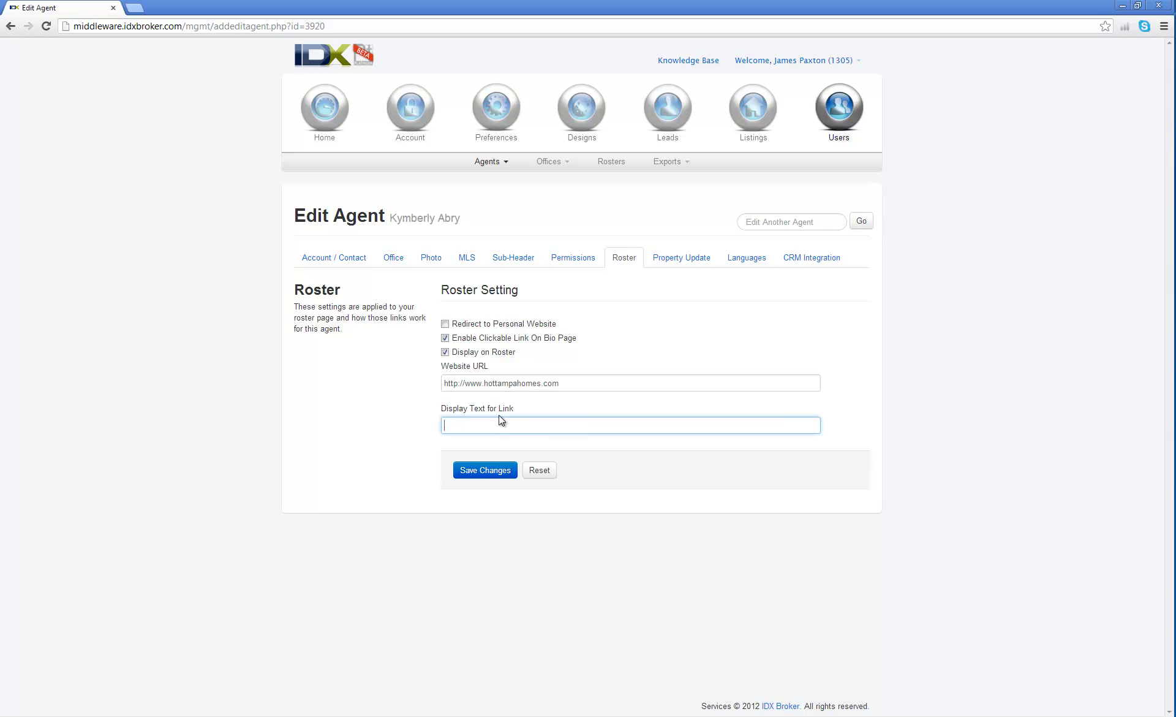
pyautogui.write('Click here to visit my website')
pyautogui.press('Left')
pyautogui.press('Left')
pyautogui.press('Left')
pyautogui.write('personal')
pyautogui.click(444, 324)
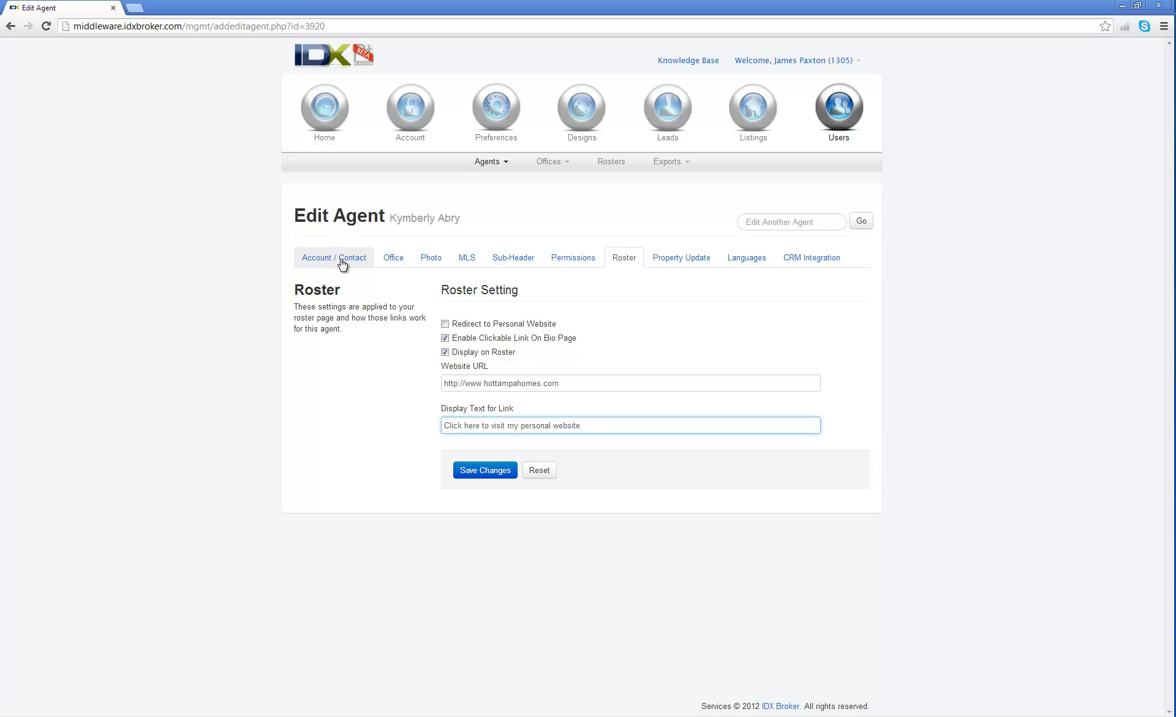
pyautogui.click(523, 384)
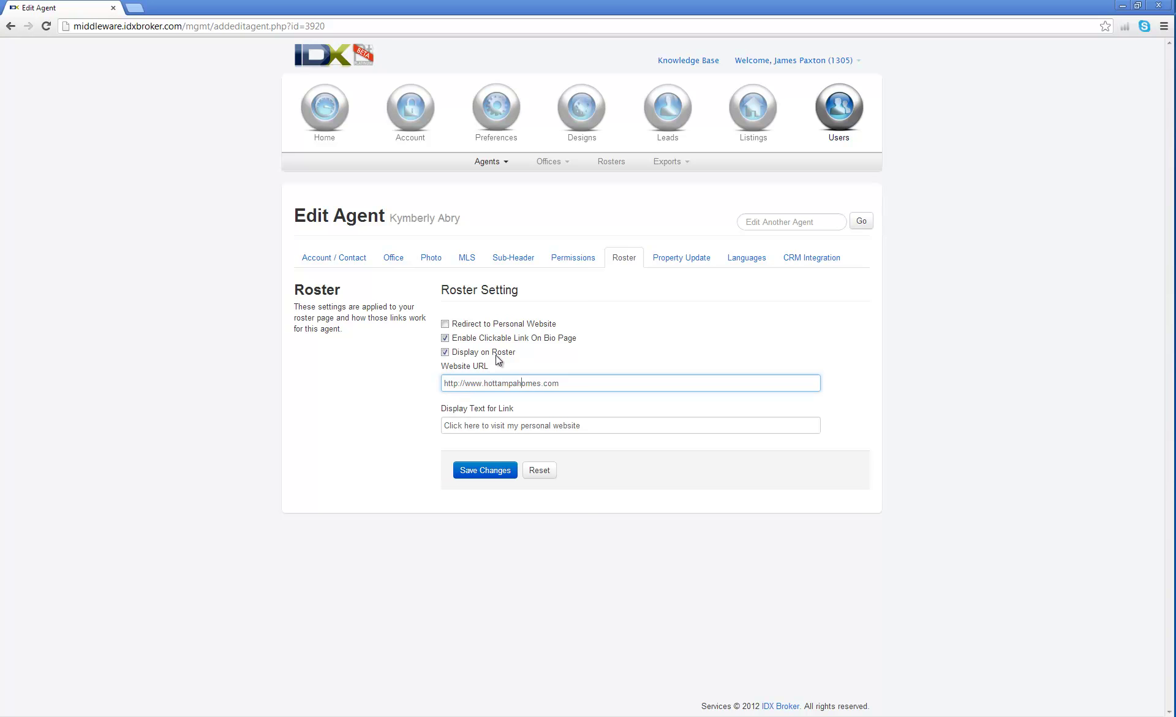
pyautogui.click(497, 471)
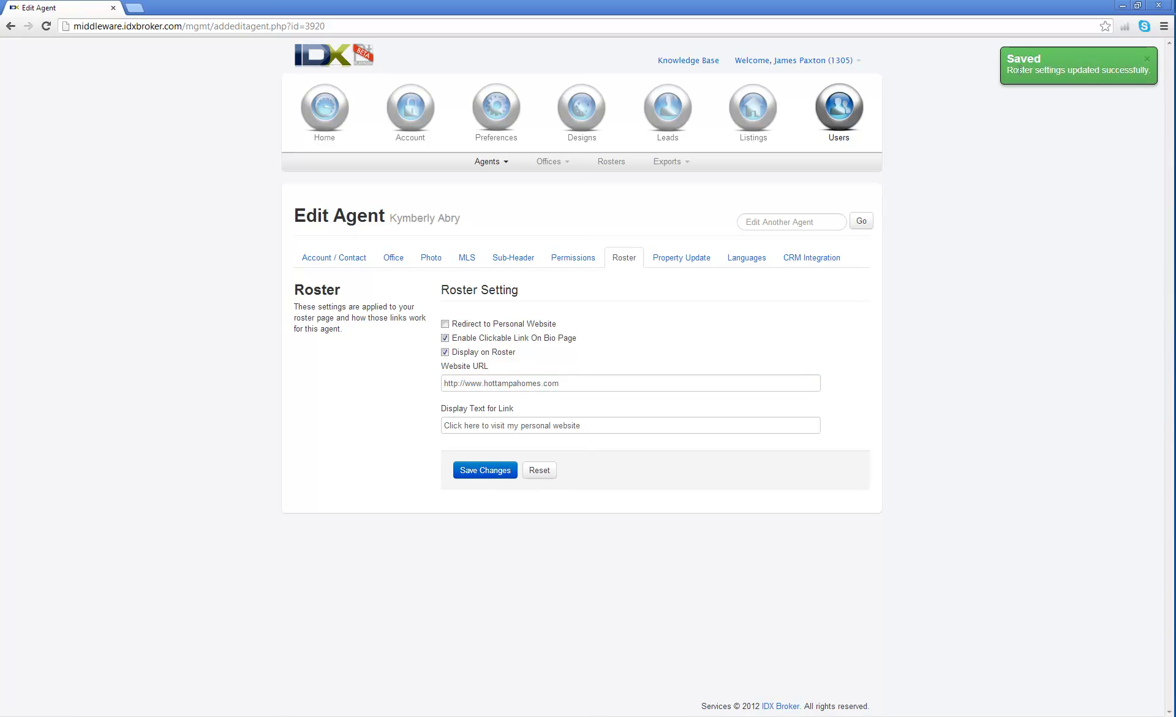
# In Property Update, keep CC on Emails set to Individual.
pyautogui.click(689, 258)
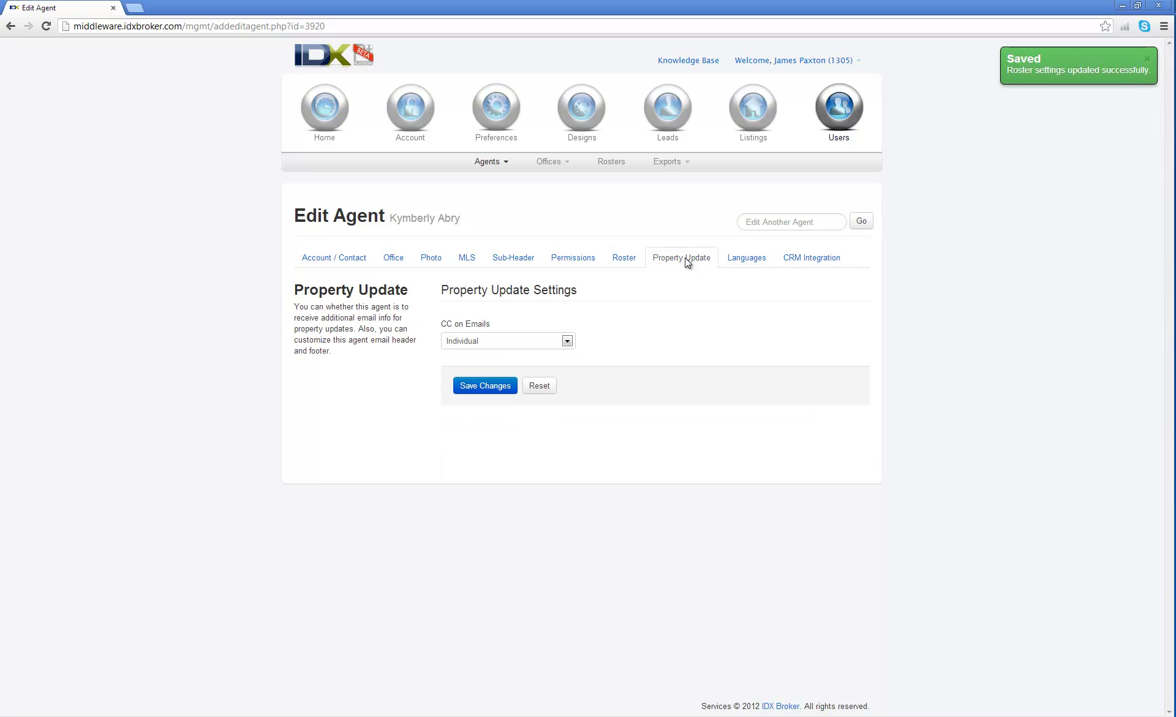
pyautogui.click(566, 345)
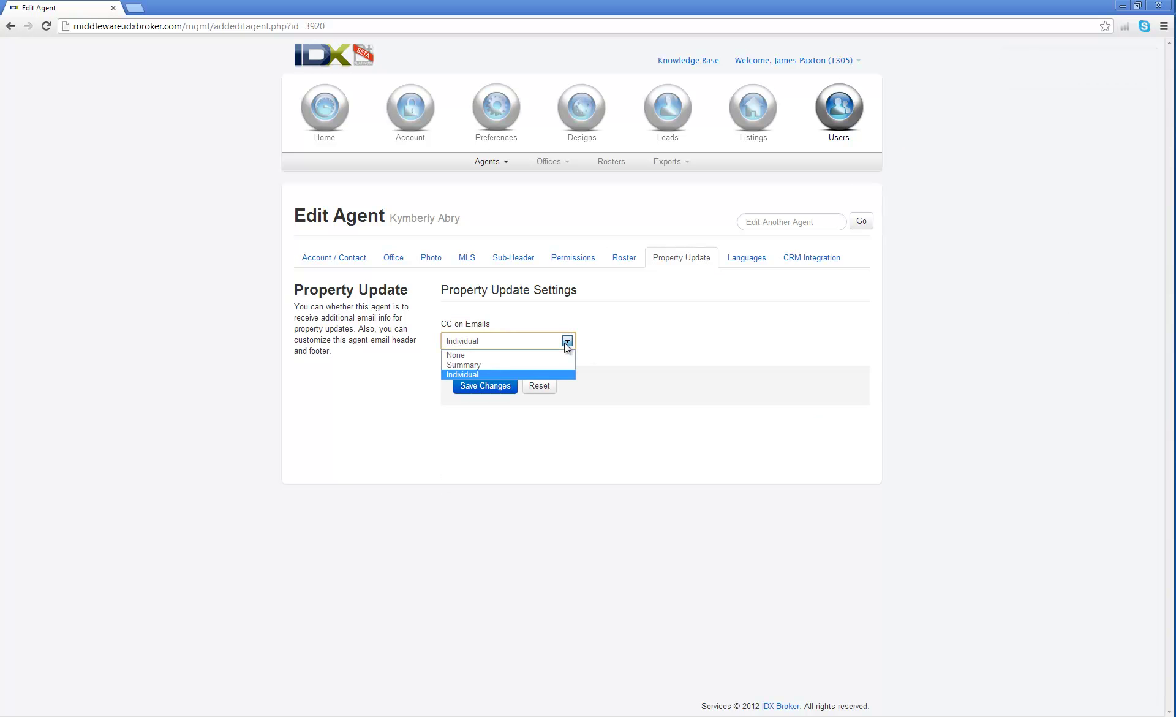
pyautogui.click(546, 372)
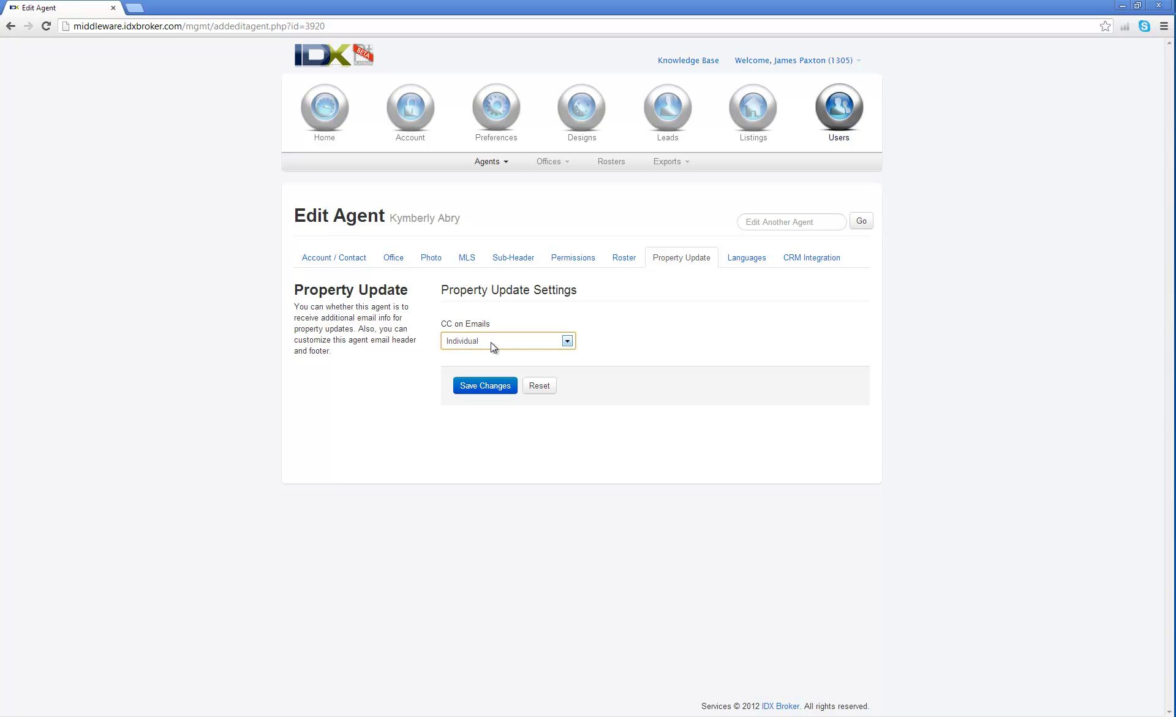
# Toggle Spanish on and off under Languages, then open CRM Integration without saving.
pyautogui.click(759, 262)
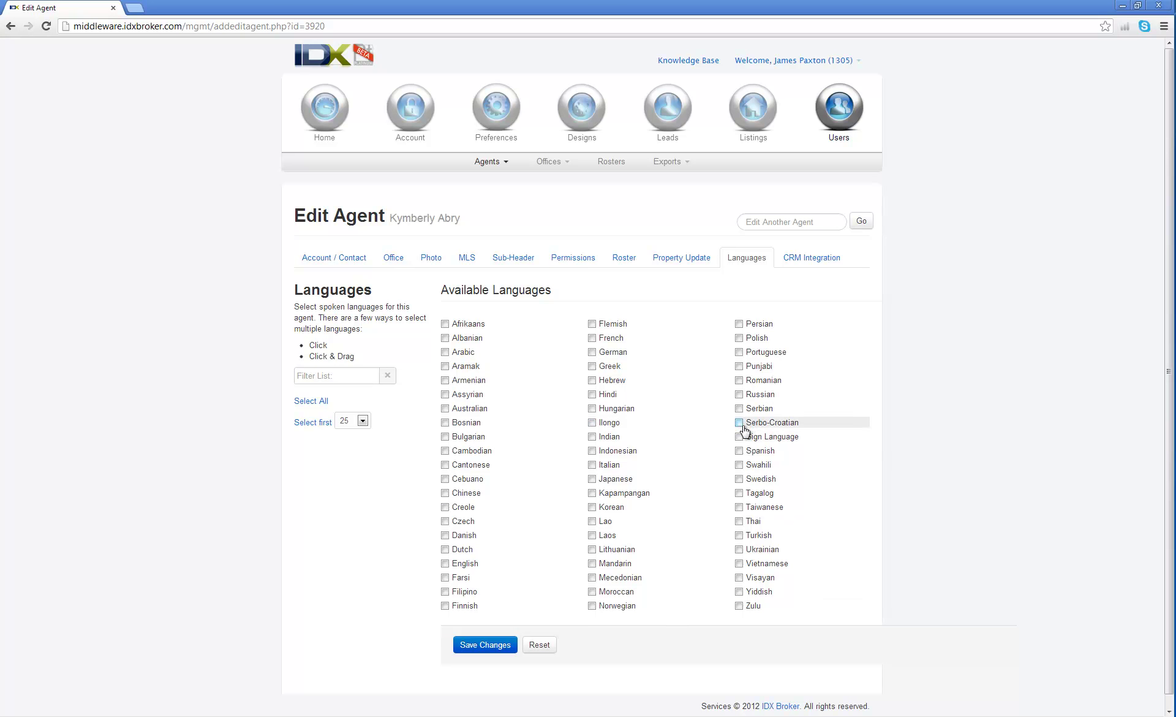
pyautogui.click(739, 451)
pyautogui.click(739, 452)
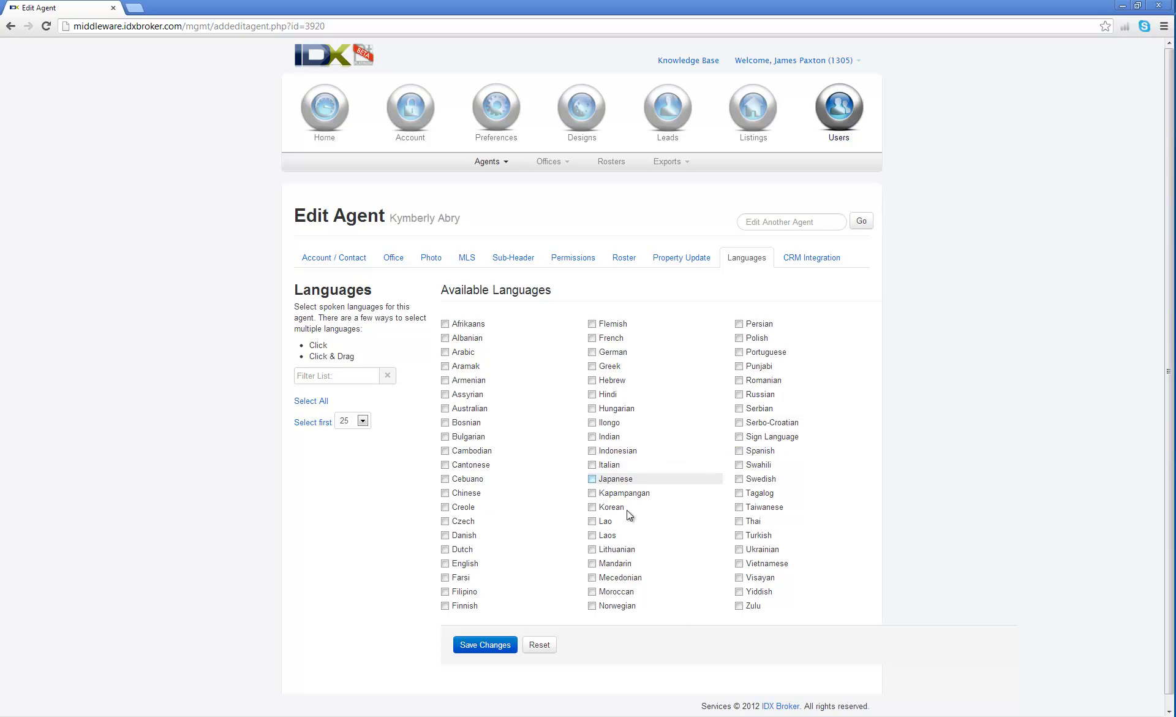
pyautogui.click(801, 263)
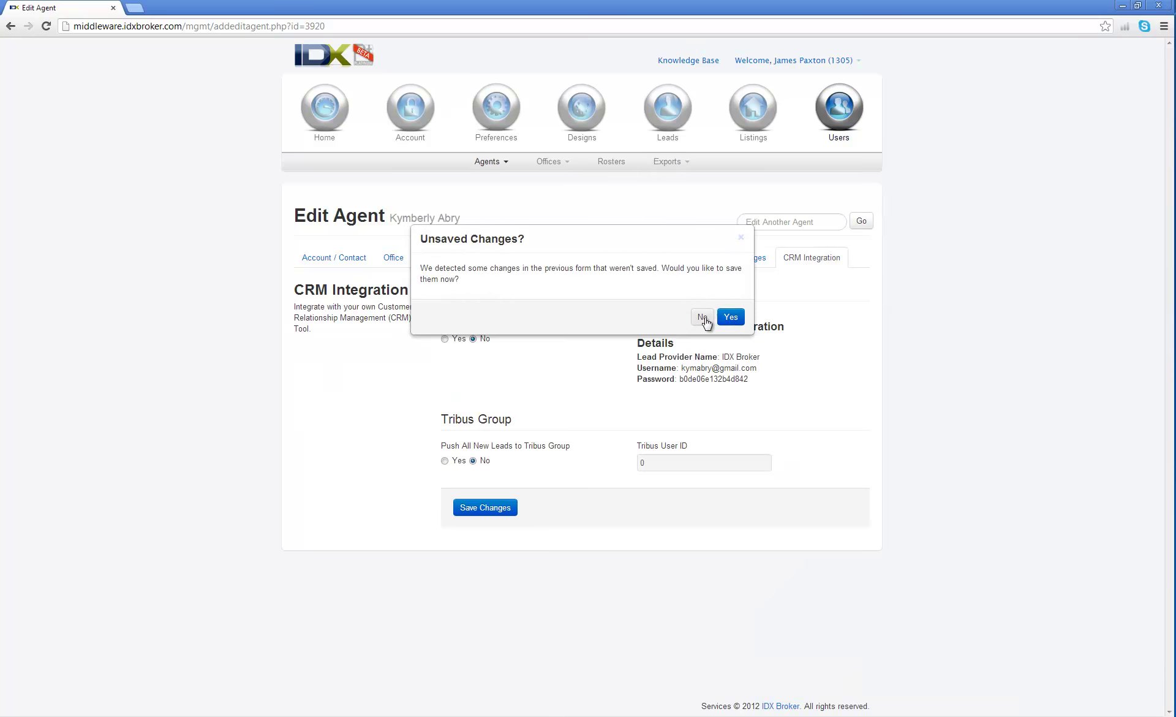
pyautogui.click(704, 319)
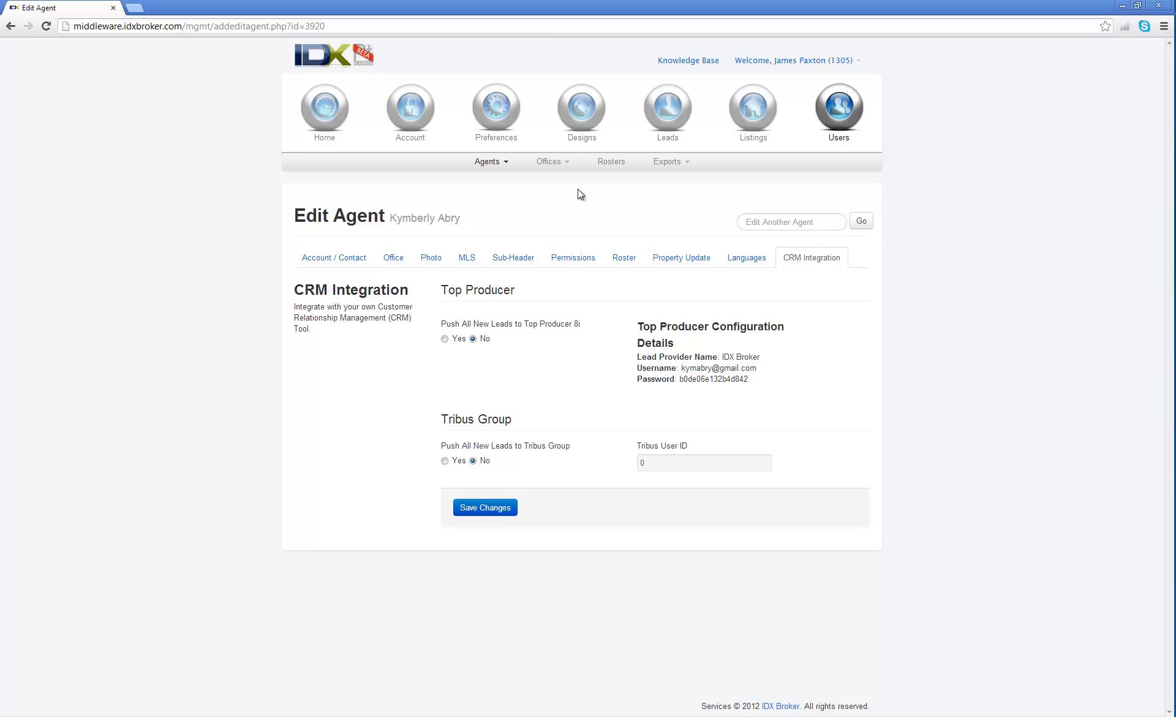
# Open Offices > Manage to list the Tampa and Bellaire/Largo RE/MAX offices.
pyautogui.click(562, 164)
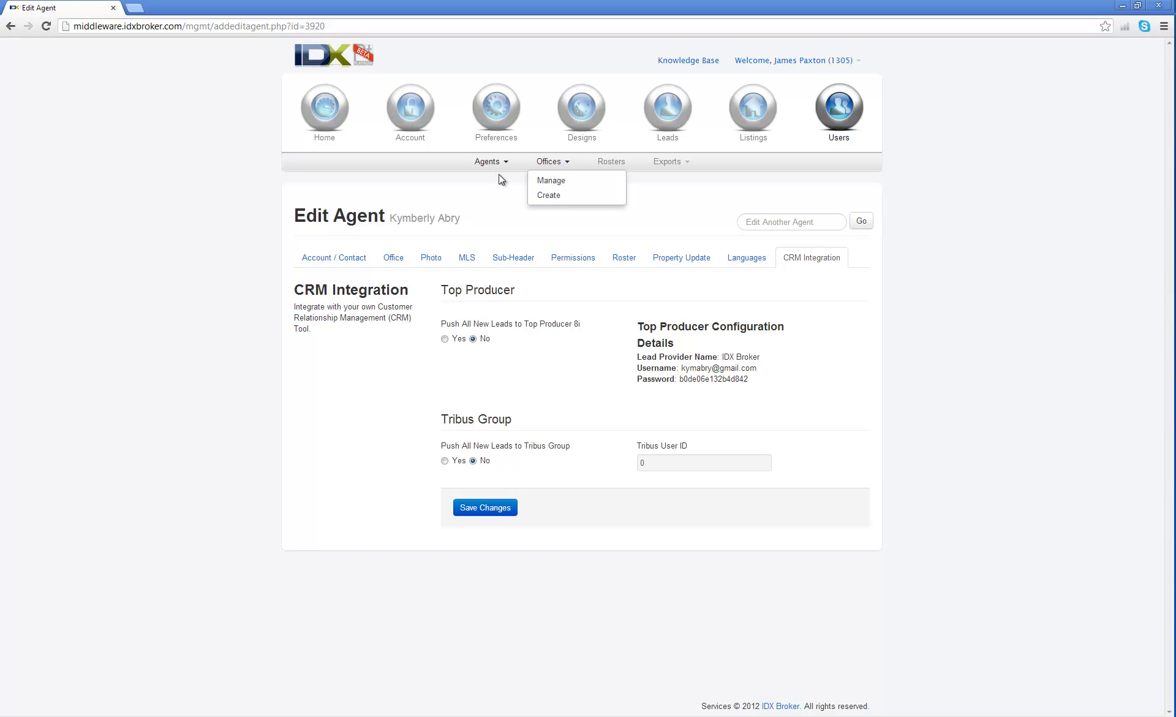
pyautogui.click(551, 181)
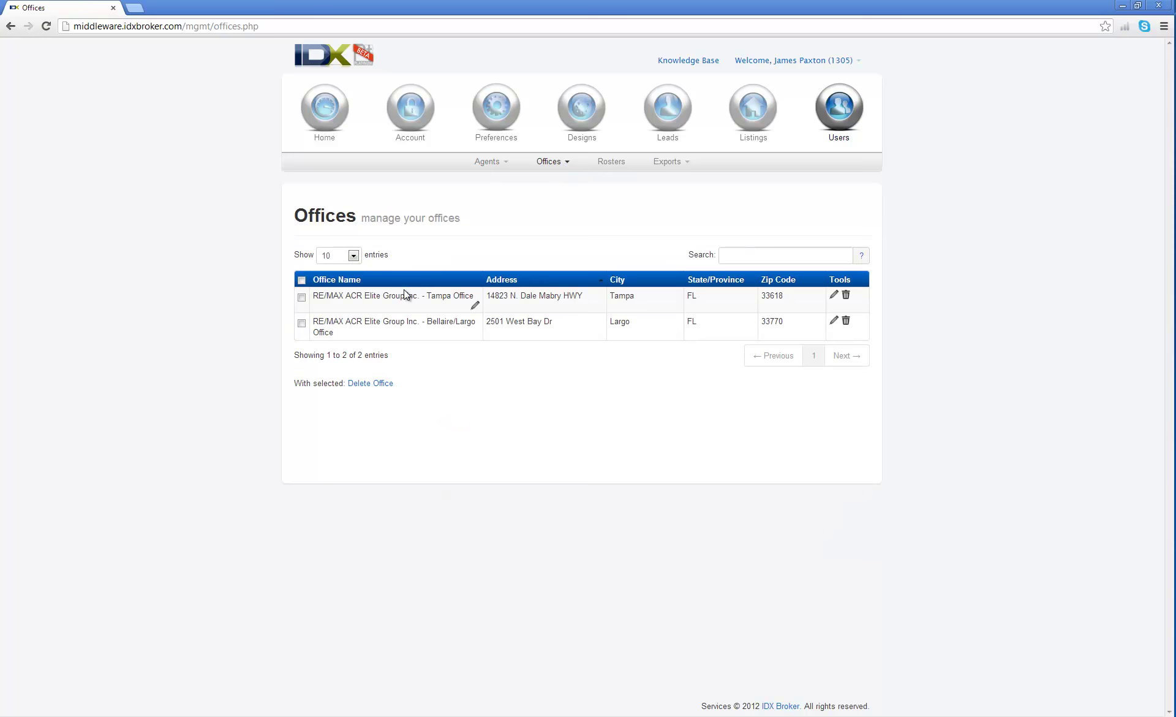
pyautogui.moveTo(396, 306)
pyautogui.click(567, 164)
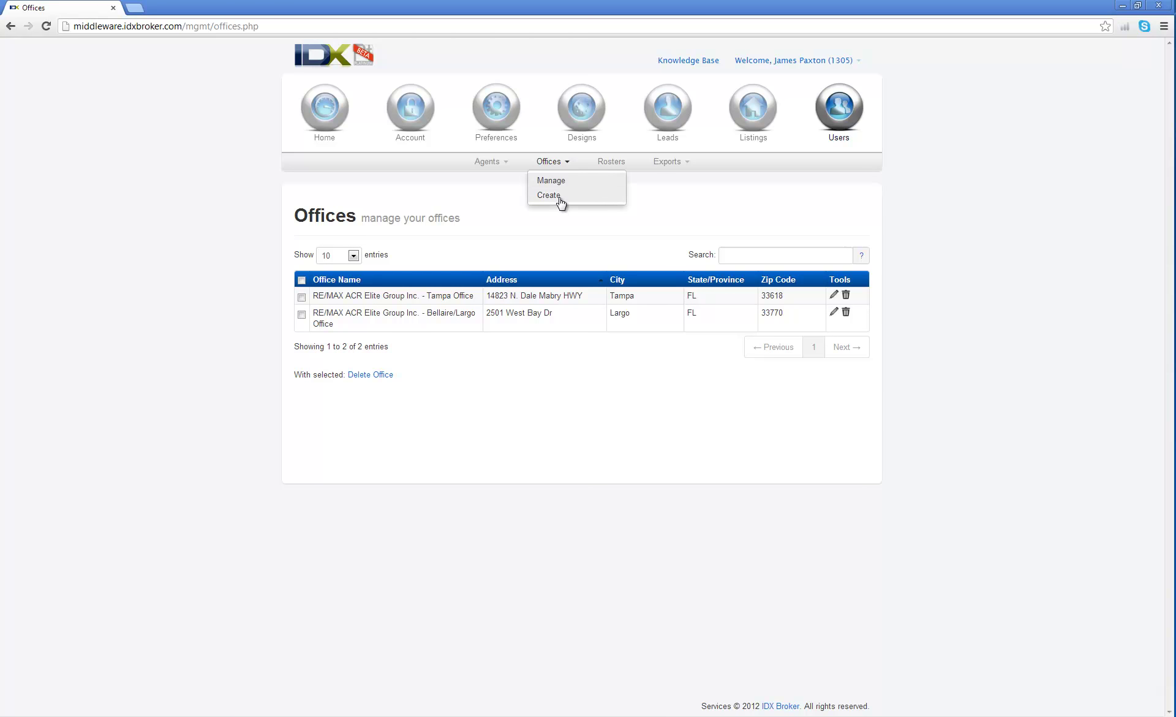
# Look over the Offices > Create form and its Photo section.
pyautogui.click(560, 195)
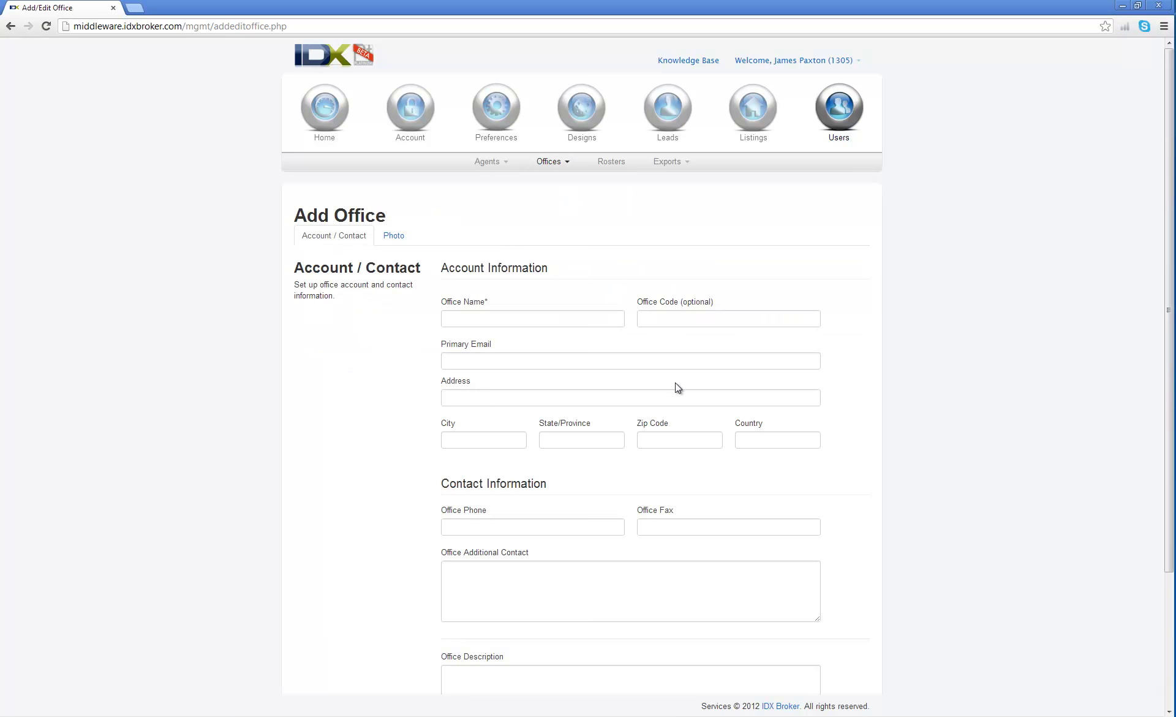
pyautogui.scroll(-2, 833, 353)
pyautogui.scroll(-1, 833, 352)
pyautogui.scroll(3, 835, 354)
pyautogui.click(402, 241)
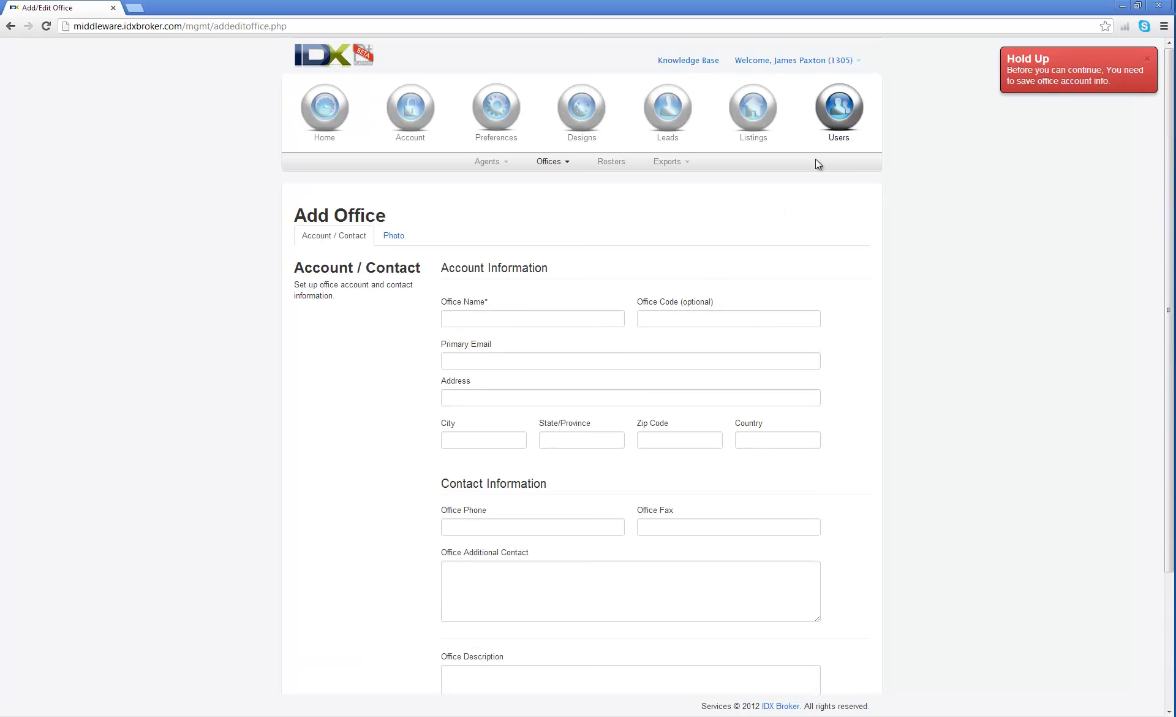
# Bring up the Agents > Create form for a new agent.
pyautogui.click(509, 163)
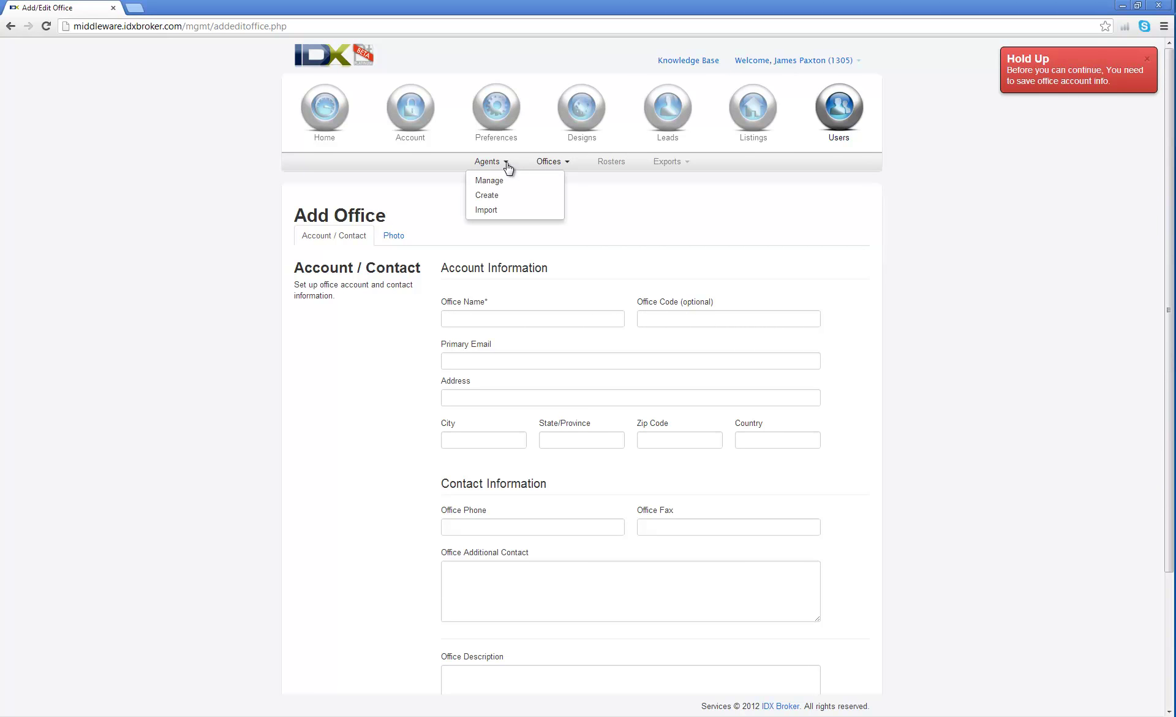
pyautogui.click(489, 194)
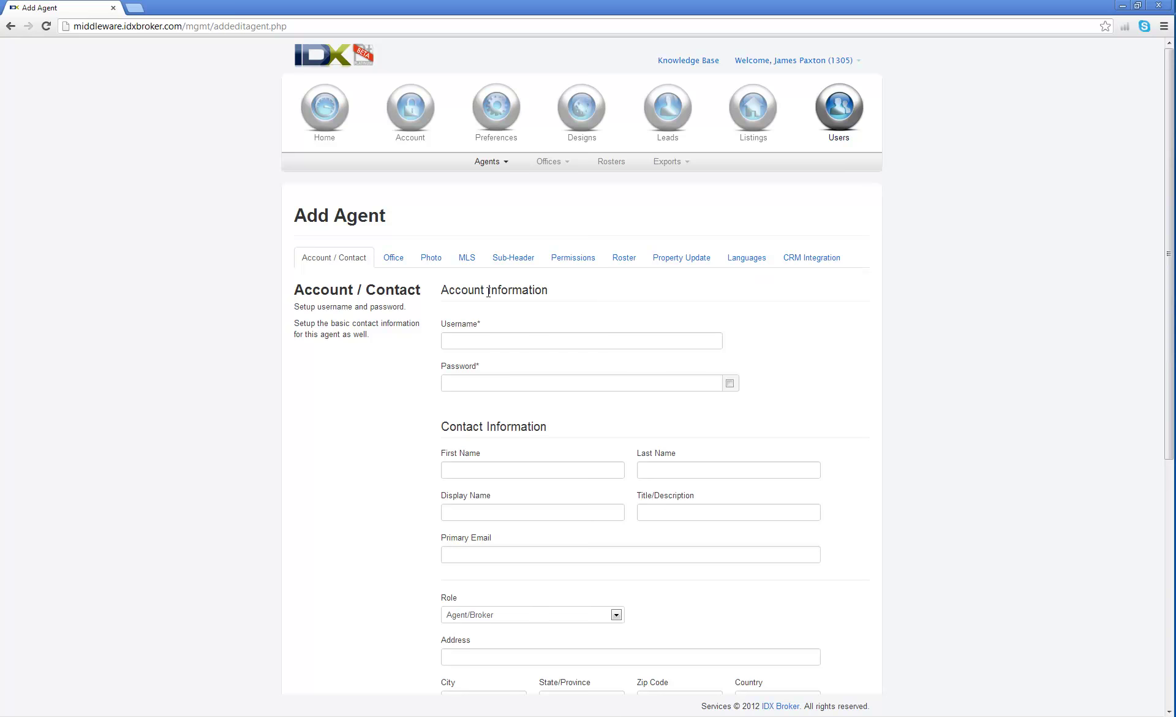
pyautogui.scroll(-7, 835, 365)
pyautogui.scroll(7, 845, 358)
# Load the Bellaire/Largo office's agents on the Rosters page.
pyautogui.click(612, 161)
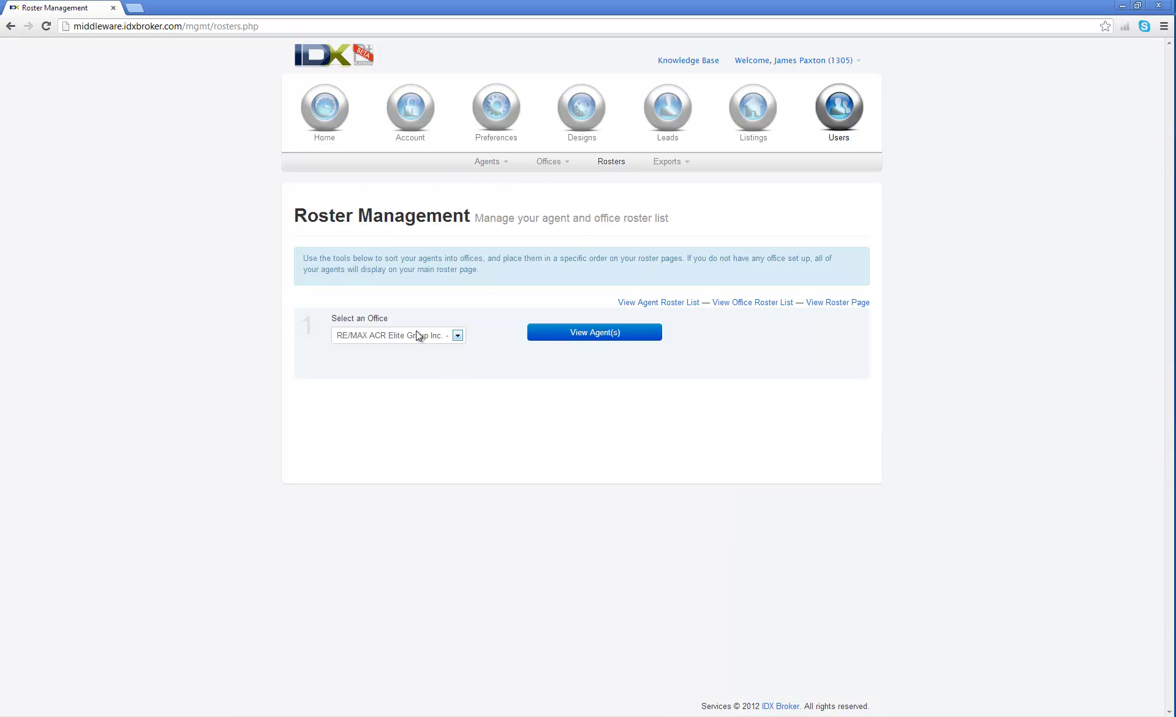
pyautogui.click(453, 338)
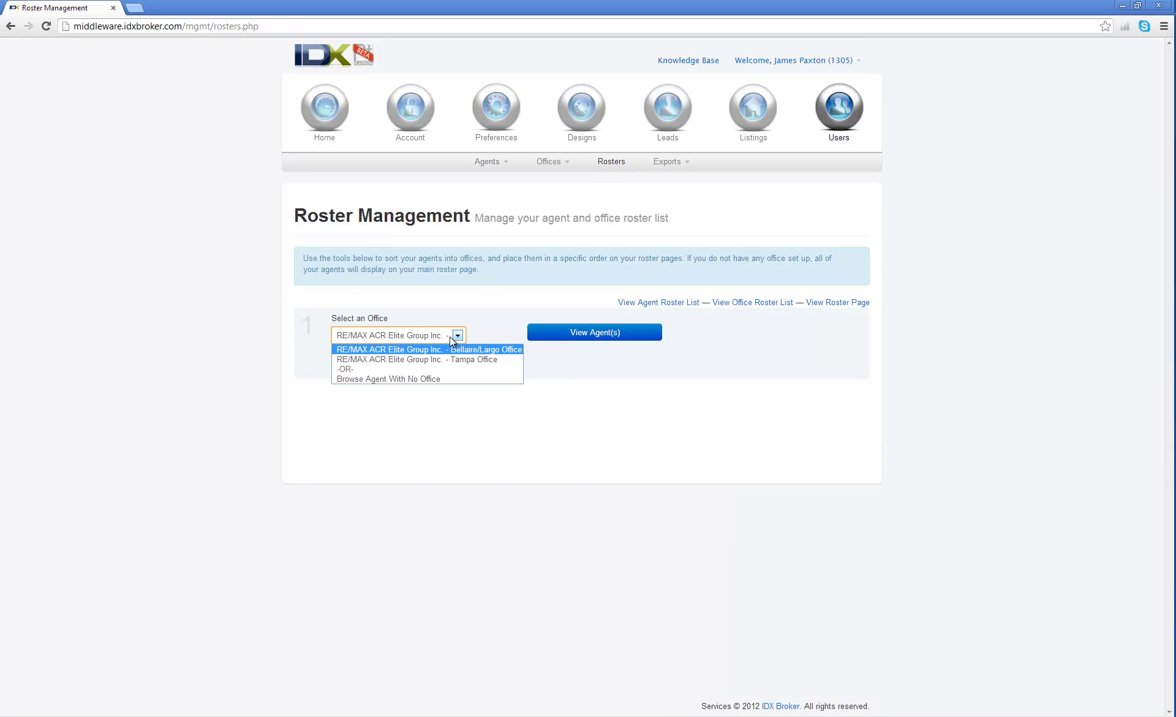
pyautogui.click(476, 347)
pyautogui.click(569, 332)
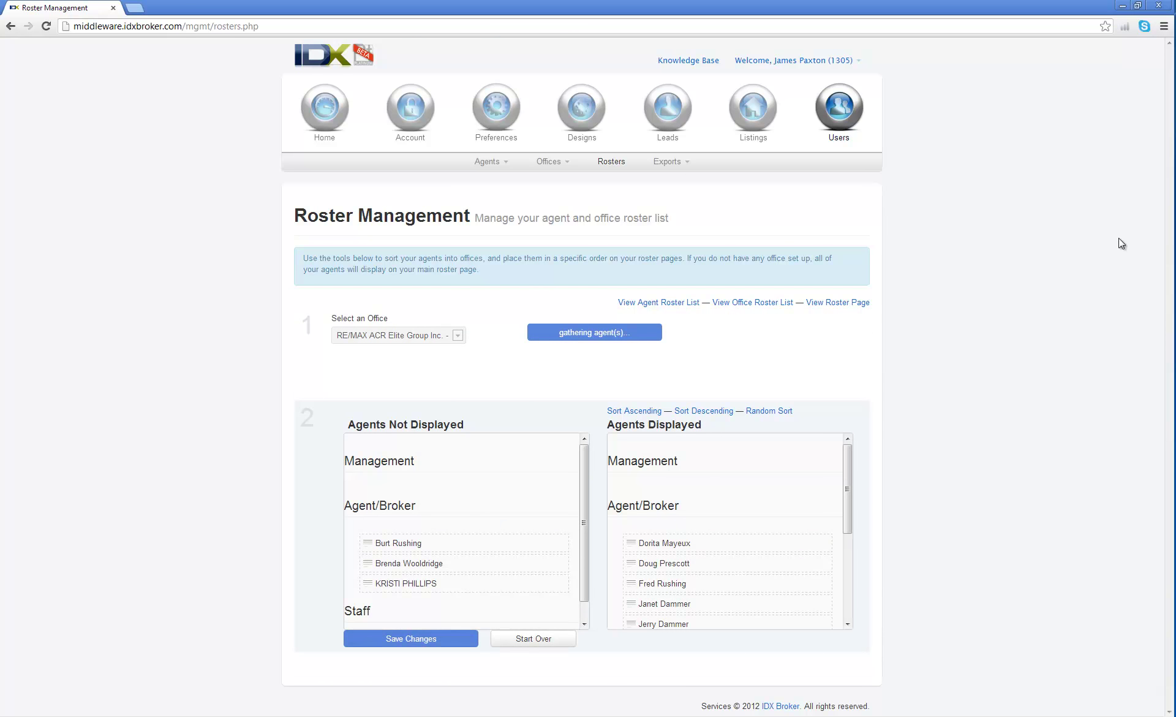
pyautogui.moveTo(847, 499)
pyautogui.mouseDown()
pyautogui.moveTo(846, 596)
pyautogui.moveTo(836, 496)
pyautogui.moveTo(834, 517)
pyautogui.mouseUp()
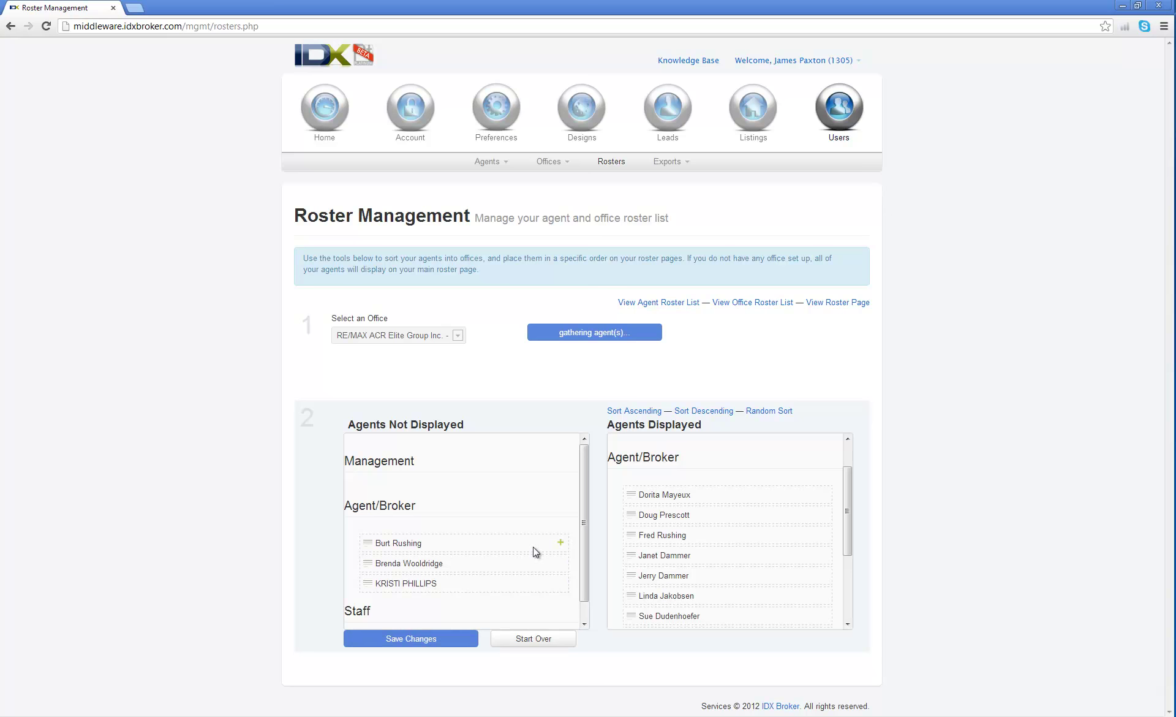
# Add all three agents from Agents Not Displayed to the displayed roster.
pyautogui.click(560, 543)
pyautogui.click(561, 544)
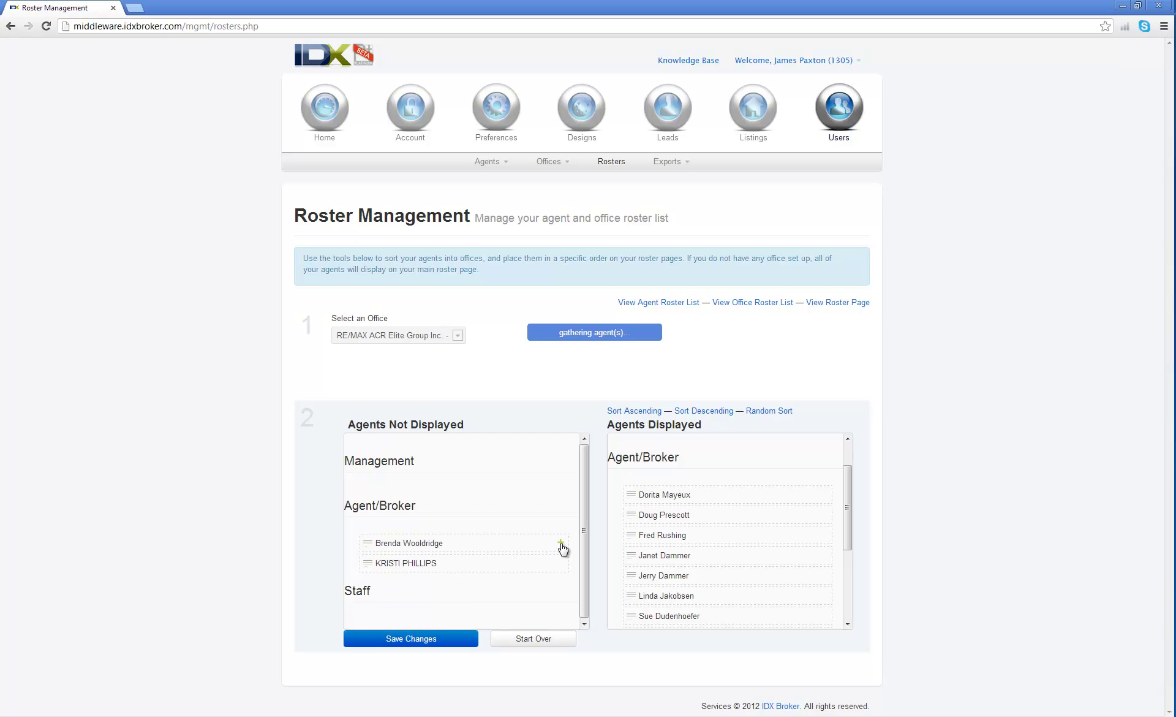
pyautogui.click(561, 543)
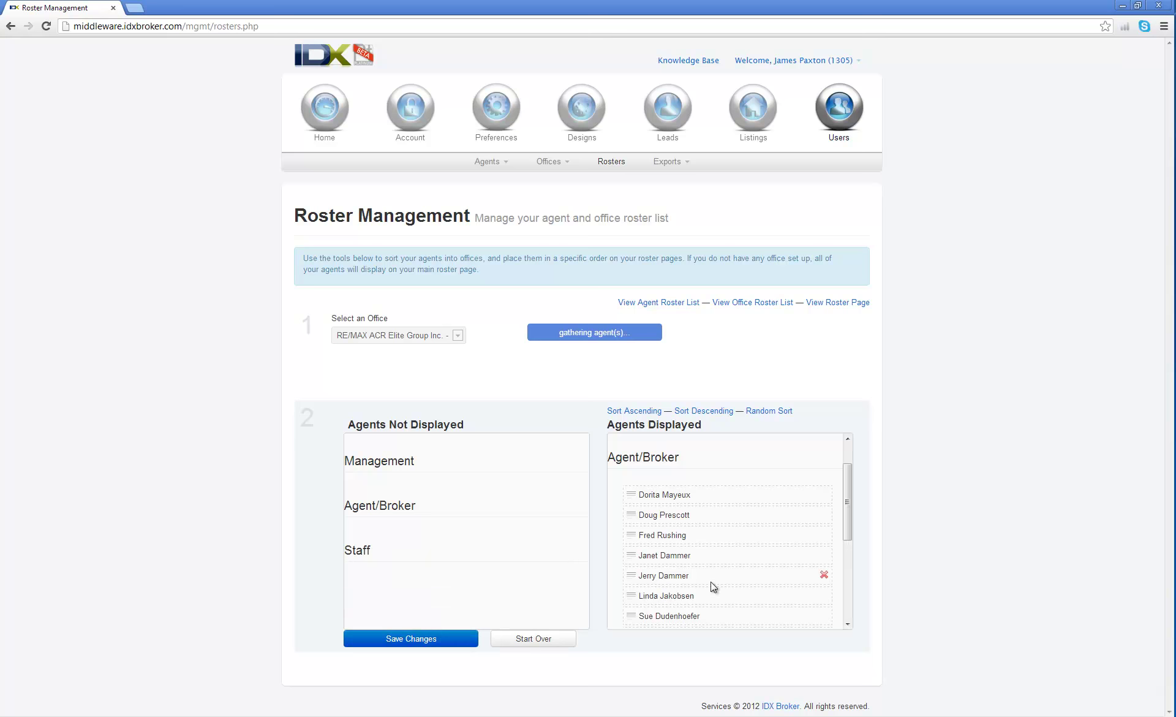
pyautogui.moveTo(847, 509); pyautogui.dragTo(837, 457)
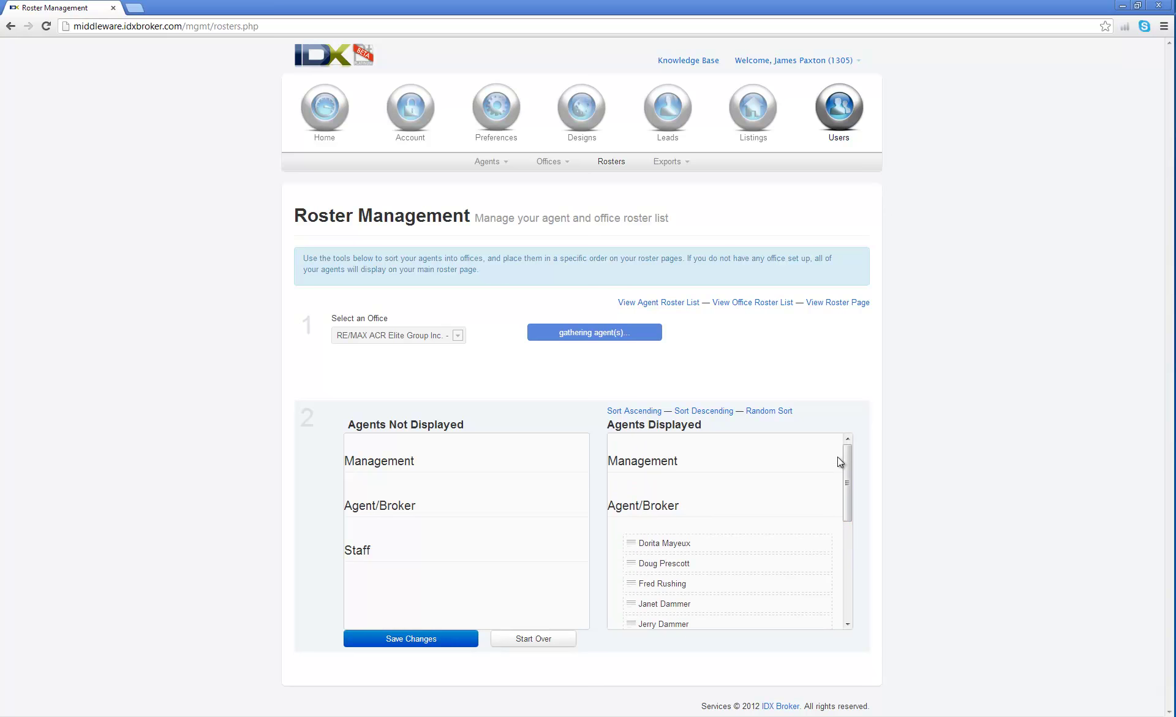
# Try the descending and random sort options, leaving the displayed agents sorted A to Z.
pyautogui.click(645, 413)
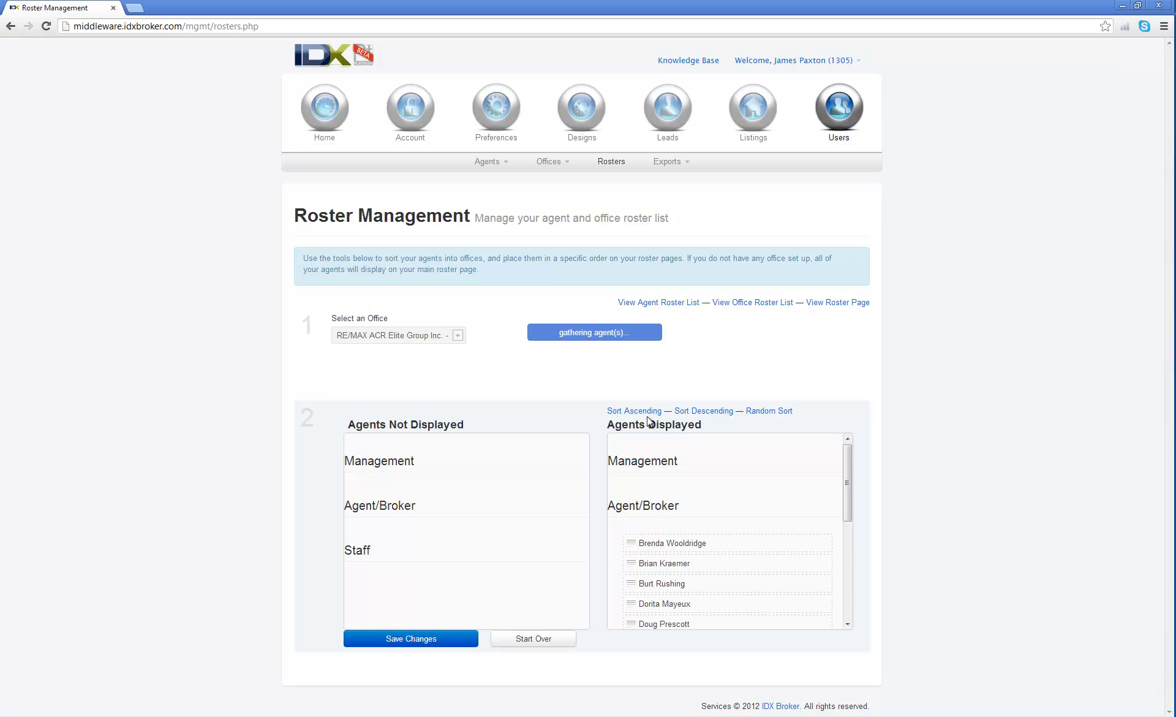
pyautogui.click(702, 410)
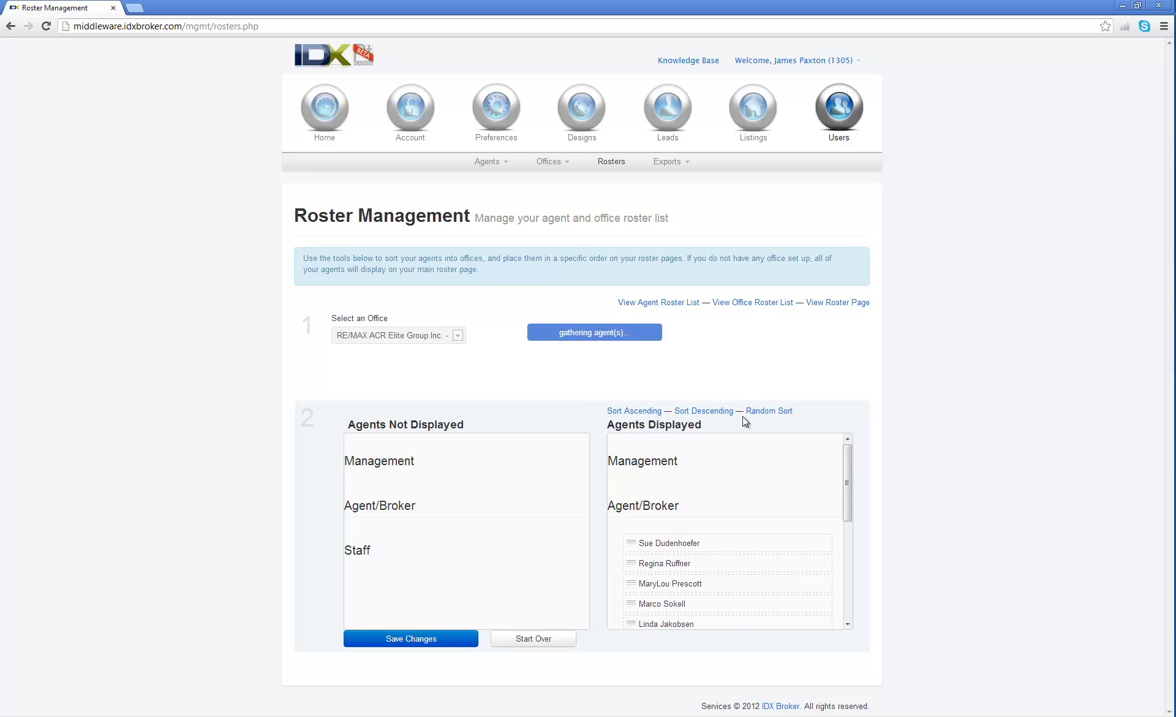
pyautogui.click(764, 411)
pyautogui.scroll(-5, 710, 526)
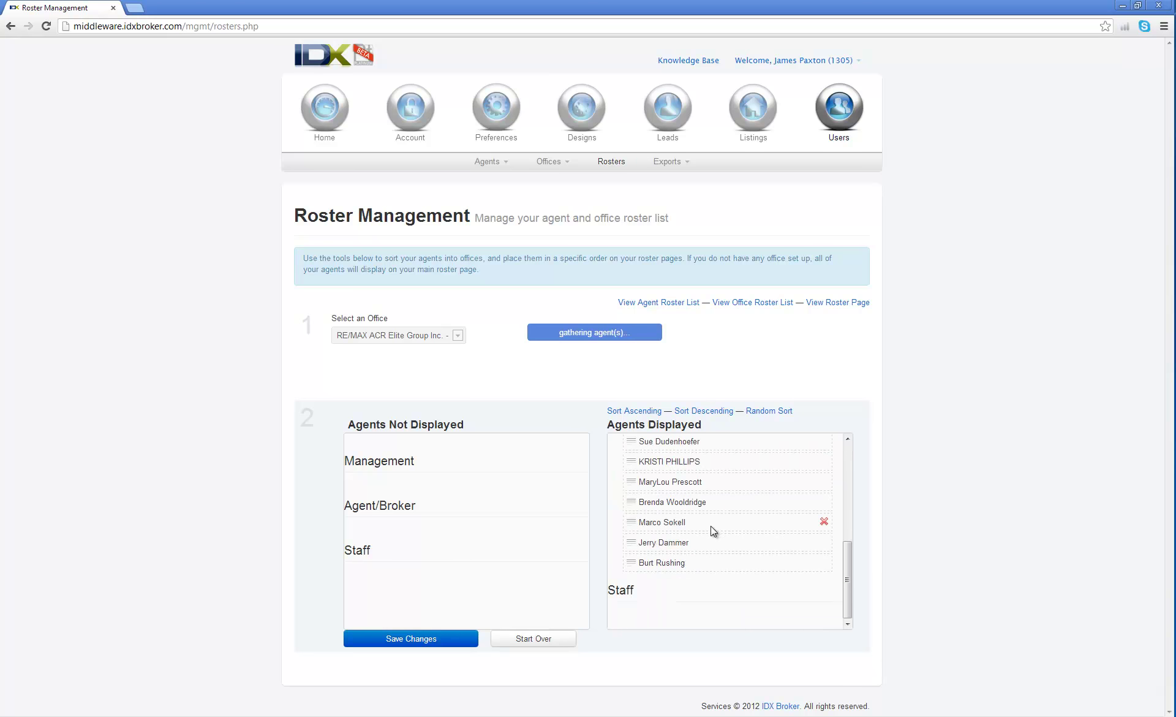
pyautogui.scroll(5, 711, 526)
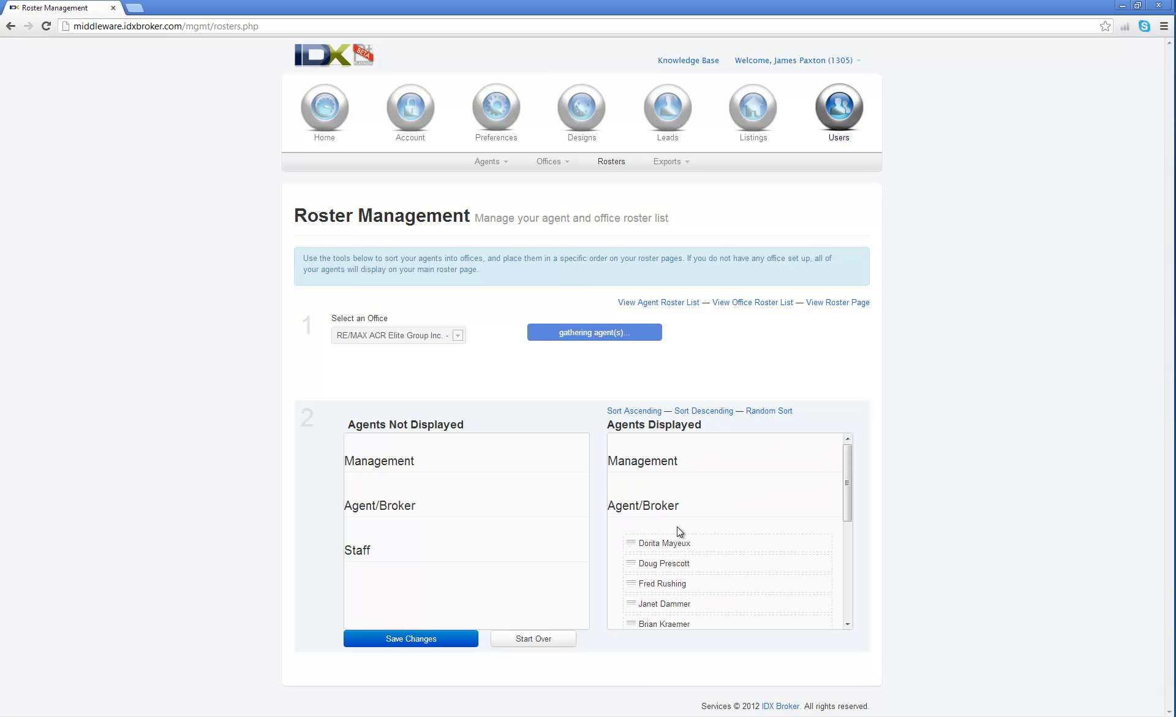
pyautogui.click(696, 413)
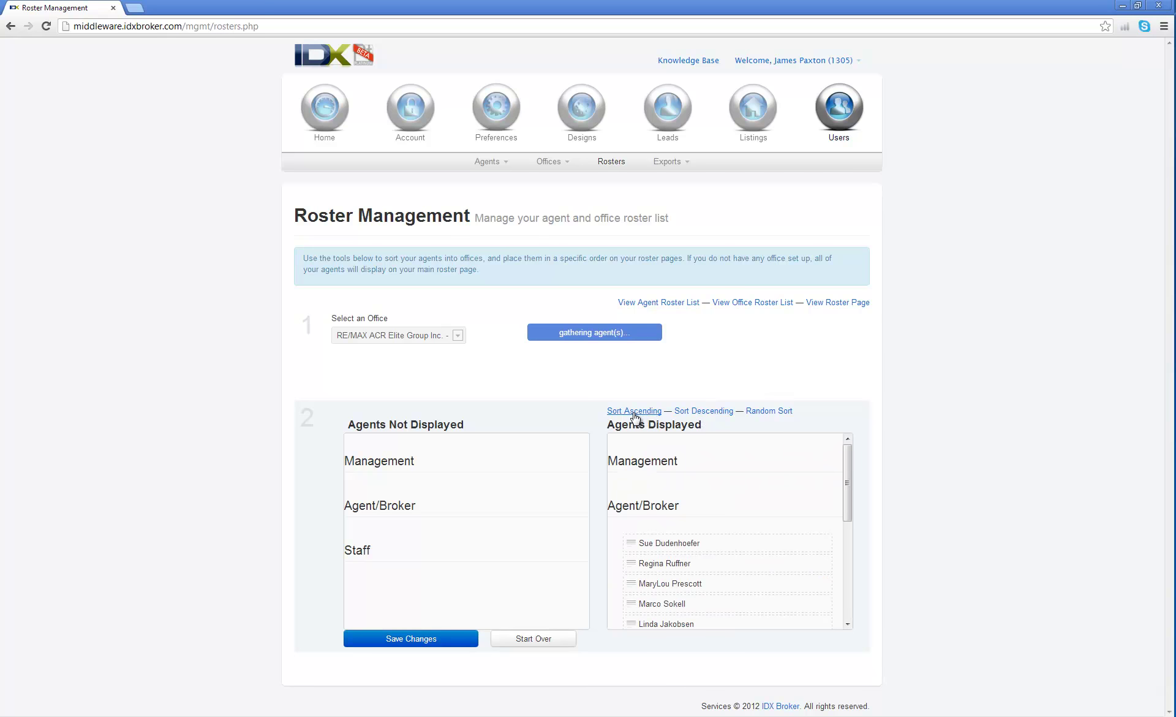
pyautogui.click(634, 413)
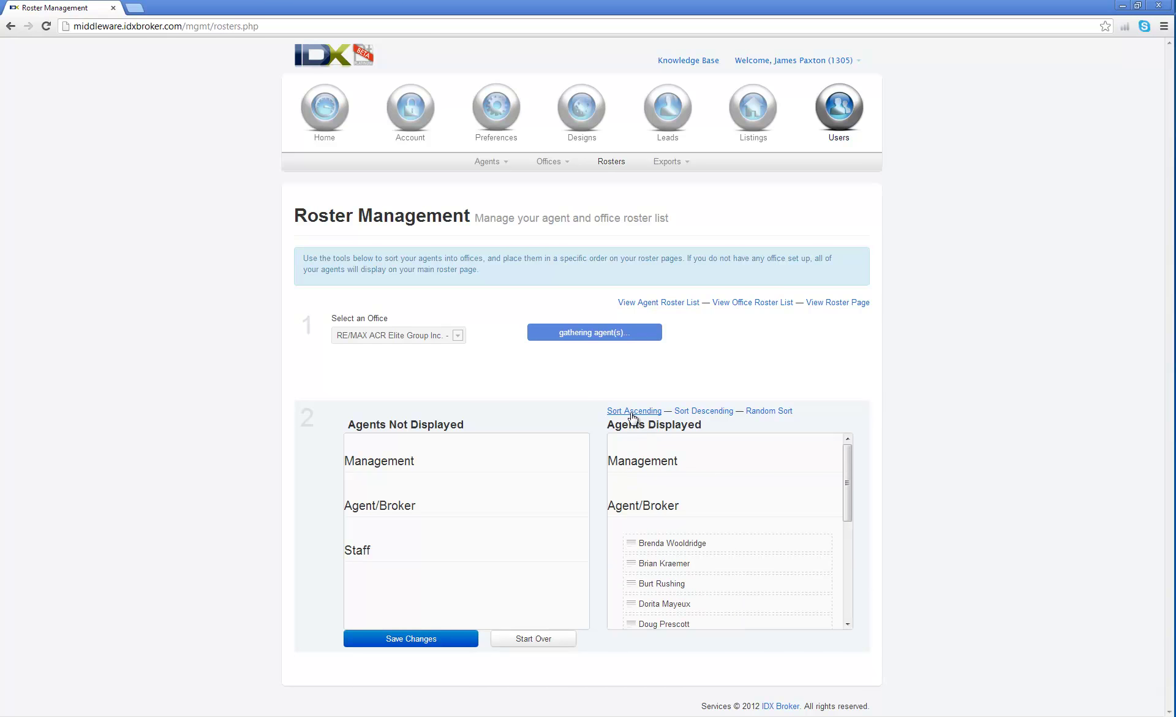
# Save the A–Z roster order and confirm the settings-saved message.
pyautogui.click(401, 638)
pyautogui.scroll(-5, 714, 547)
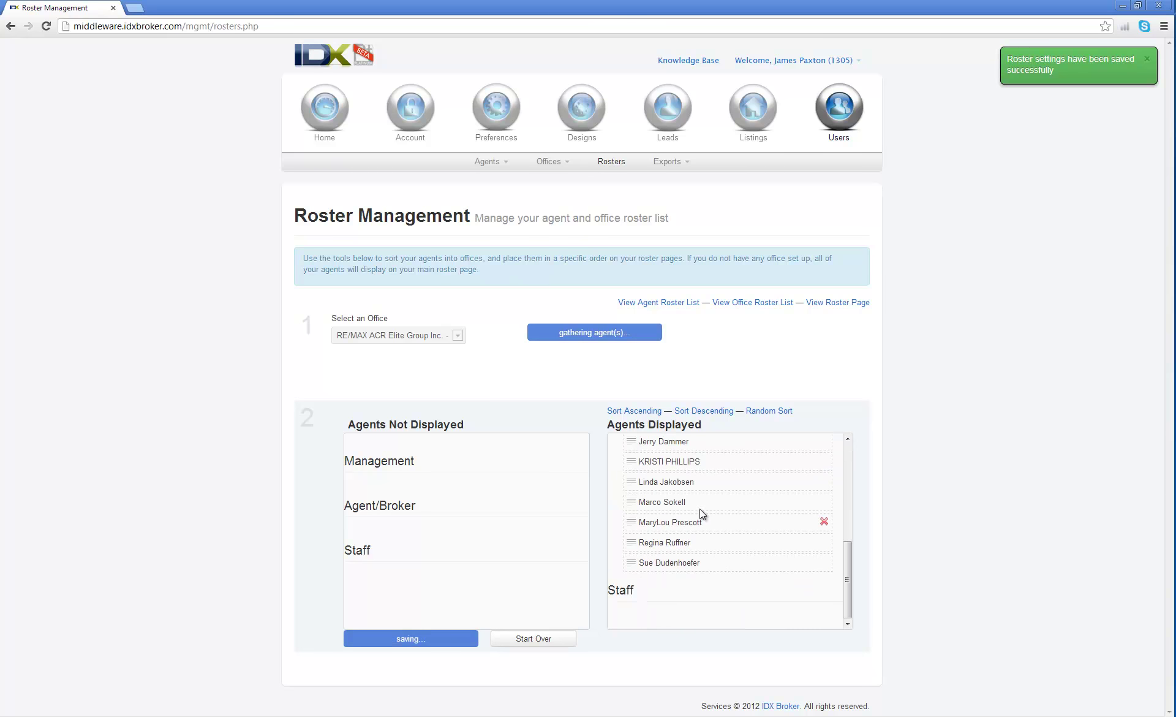
pyautogui.scroll(1, 692, 462)
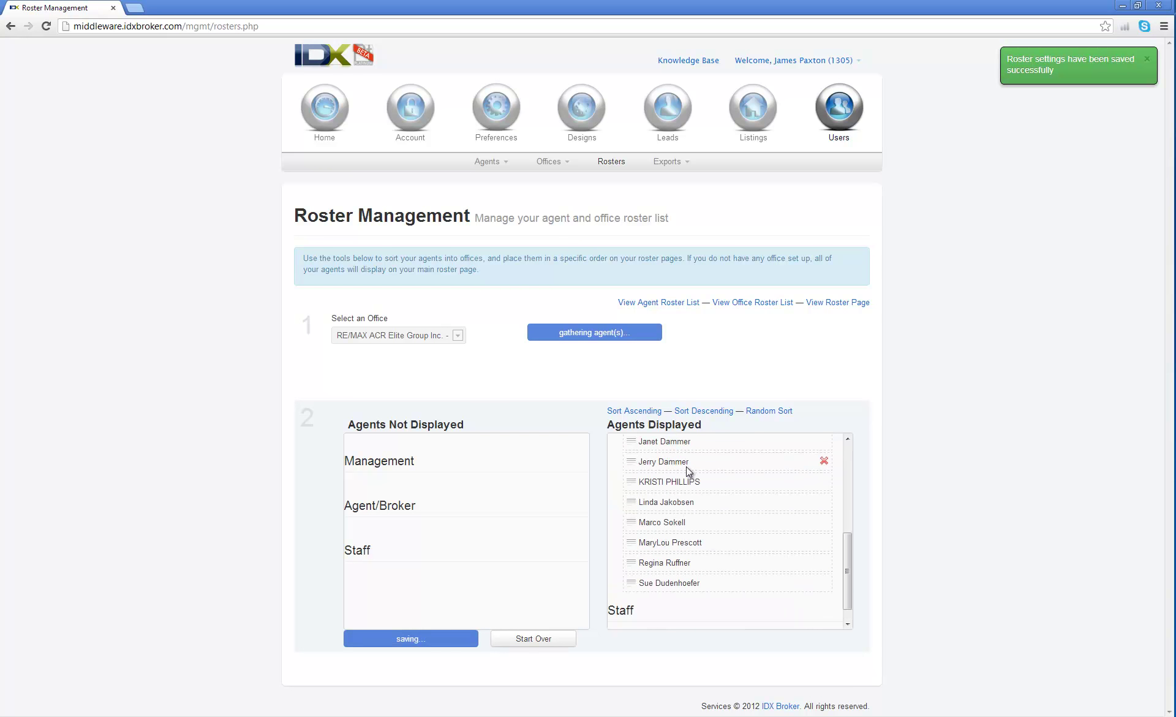
pyautogui.click(637, 412)
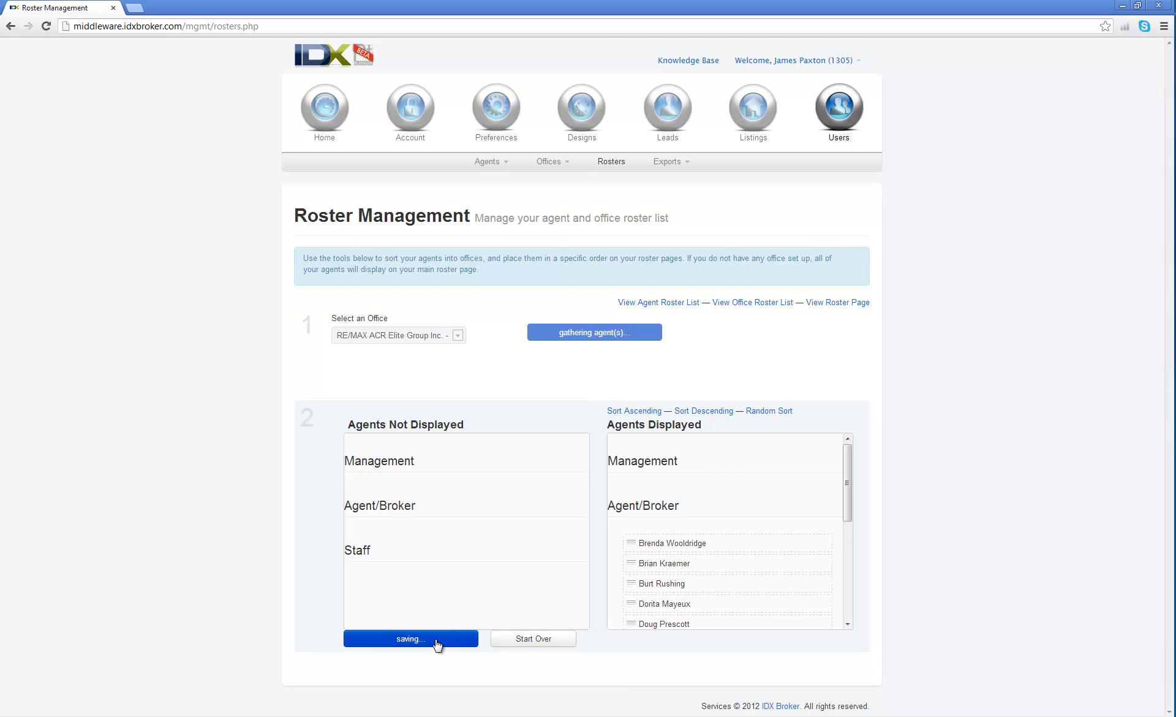
pyautogui.scroll(-3, 698, 528)
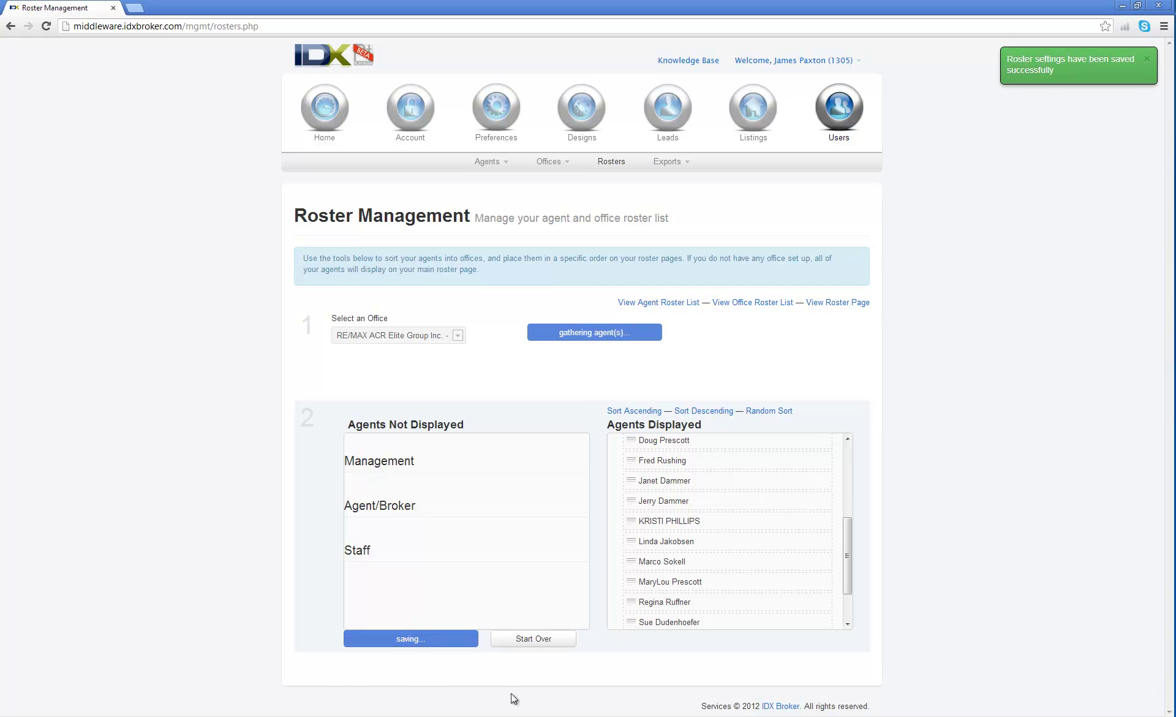
# Open Agents > Manage and retype the all-caps agent's first name inline.
pyautogui.click(497, 165)
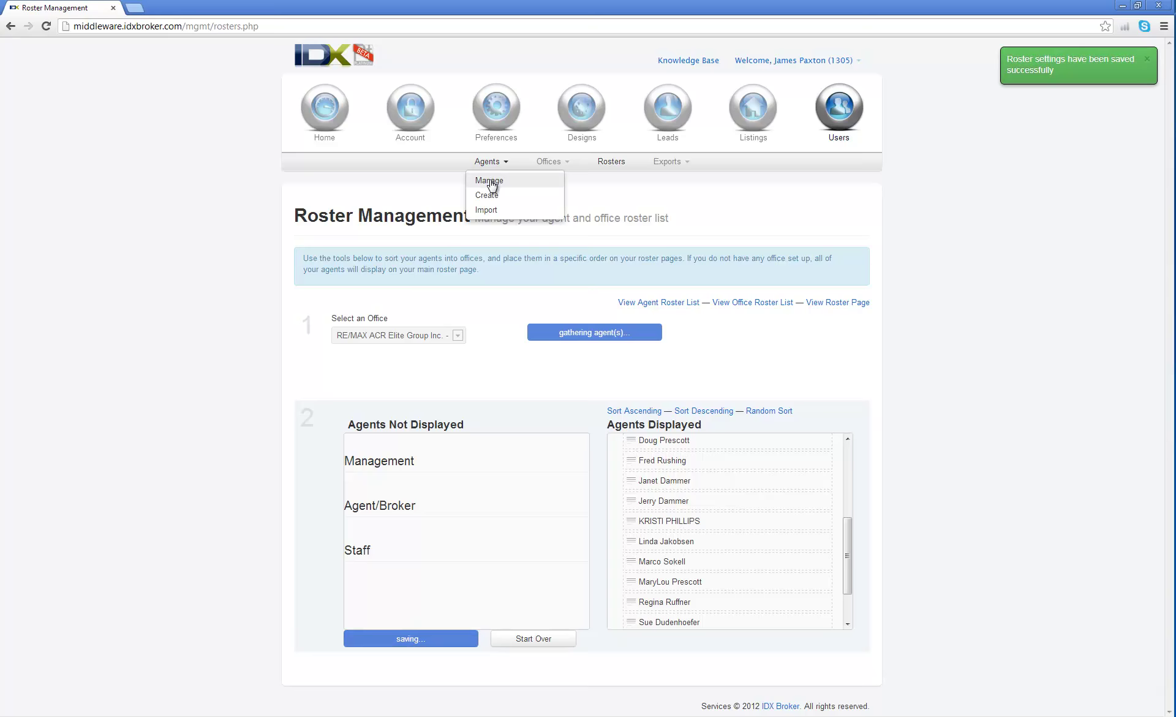
pyautogui.click(494, 180)
pyautogui.moveTo(364, 315)
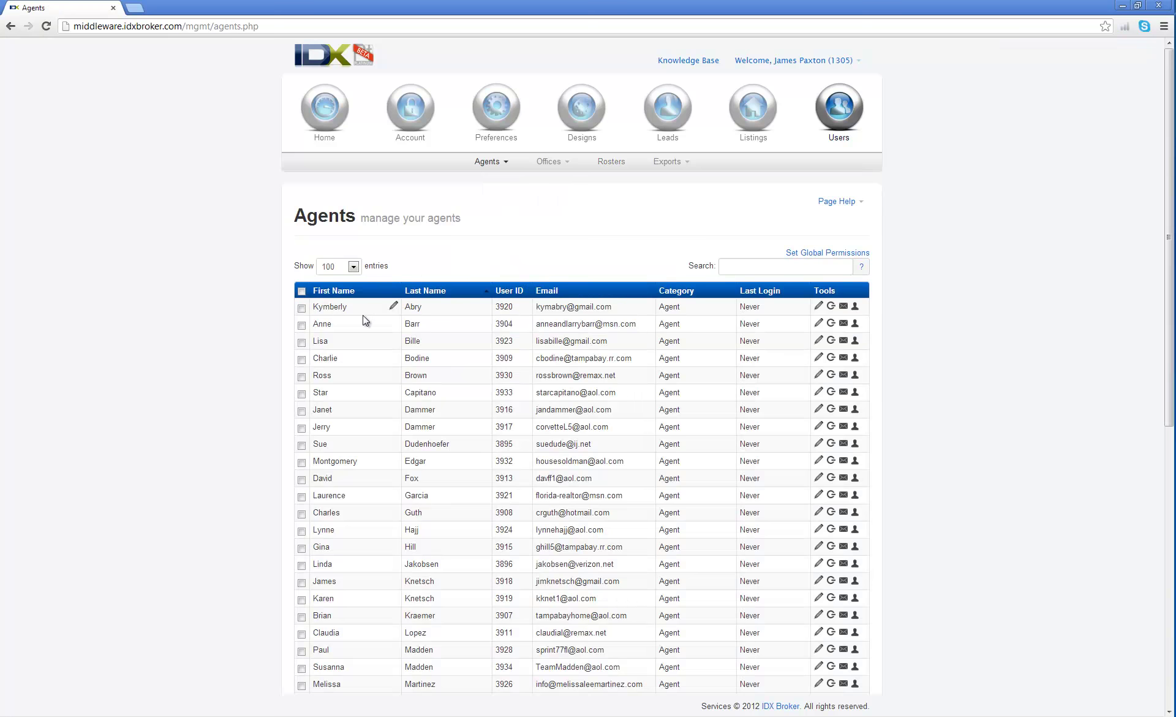
pyautogui.scroll(-5, 361, 451)
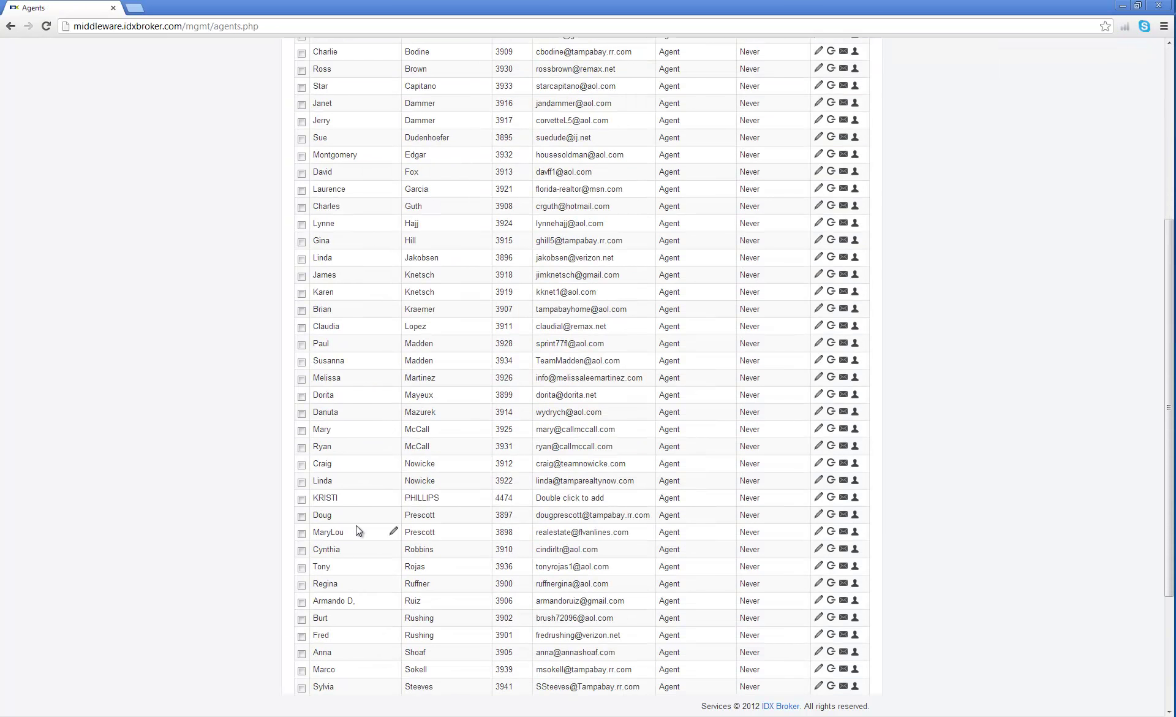
pyautogui.click(393, 498)
pyautogui.press('BackSpace')
pyautogui.press('BackSpace')
pyautogui.press('BackSpace')
pyautogui.press('BackSpace')
pyautogui.press('BackSpace')
pyautogui.write('ris')
pyautogui.press('Return')
# Retype the agent's last name inline, which still ends up in capitals.
pyautogui.doubleClick(490, 498)
pyautogui.press('BackSpace')
pyautogui.press('BackSpace')
pyautogui.press('BackSpace')
pyautogui.press('BackSpace')
pyautogui.press('BackSpace')
pyautogui.press('BackSpace')
pyautogui.press('BackSpace')
pyautogui.write('hillips')
pyautogui.press('Return')
pyautogui.doubleClick(484, 496)
pyautogui.press('BackSpace')
pyautogui.press('BackSpace')
pyautogui.press('BackSpace')
pyautogui.press('BackSpace')
pyautogui.press('BackSpace')
pyautogui.press('BackSpace')
pyautogui.press('BackSpace')
pyautogui.write('HILLIPS')
pyautogui.press('Return')
pyautogui.doubleClick(477, 496)
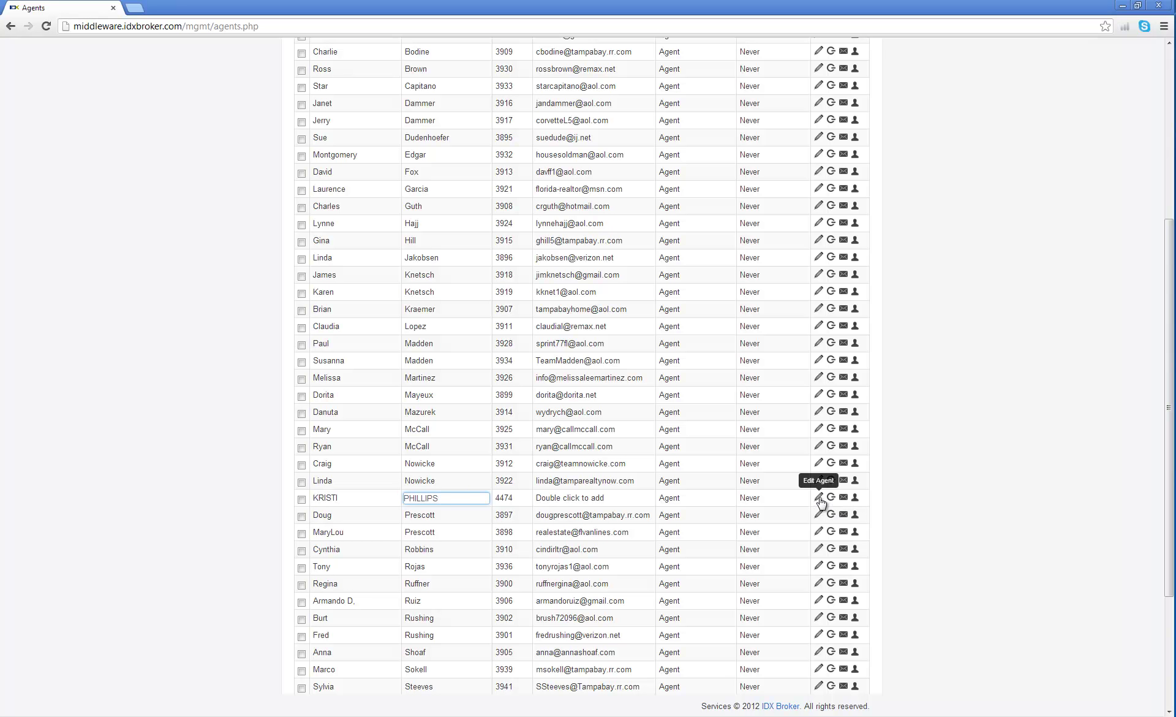
# On the agent's edit page, rewrite first, last and display names in title case and save.
pyautogui.click(819, 498)
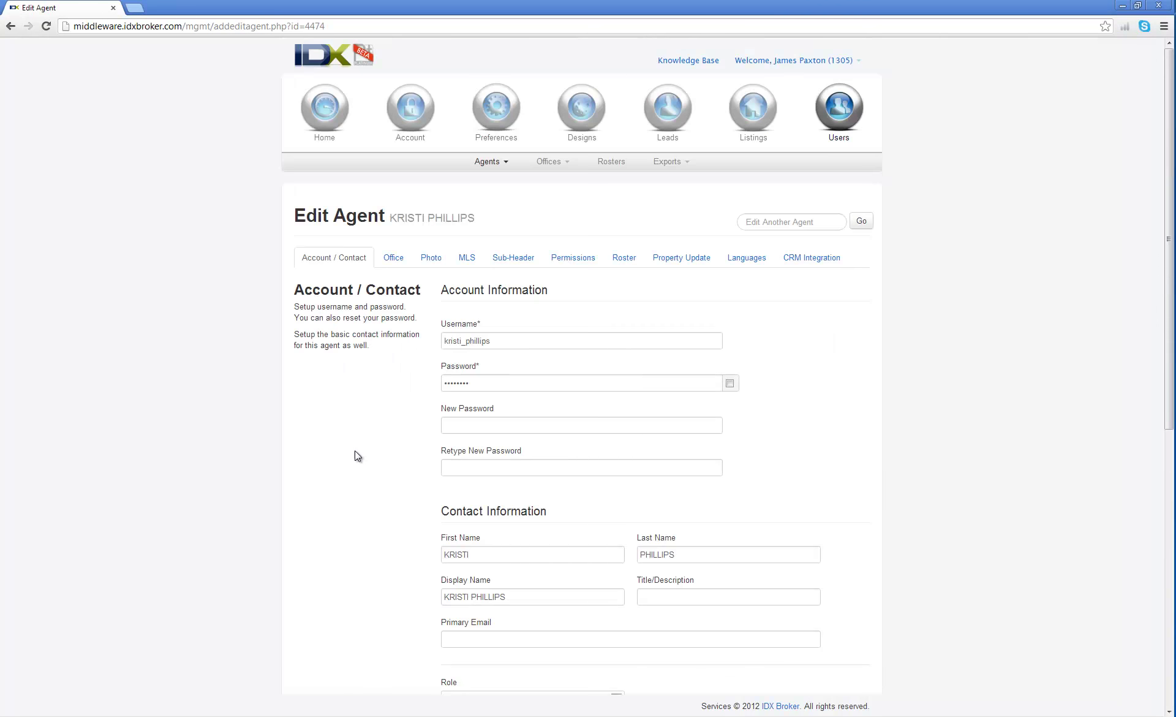
pyautogui.scroll(-1, 357, 450)
pyautogui.moveTo(473, 492); pyautogui.dragTo(451, 493)
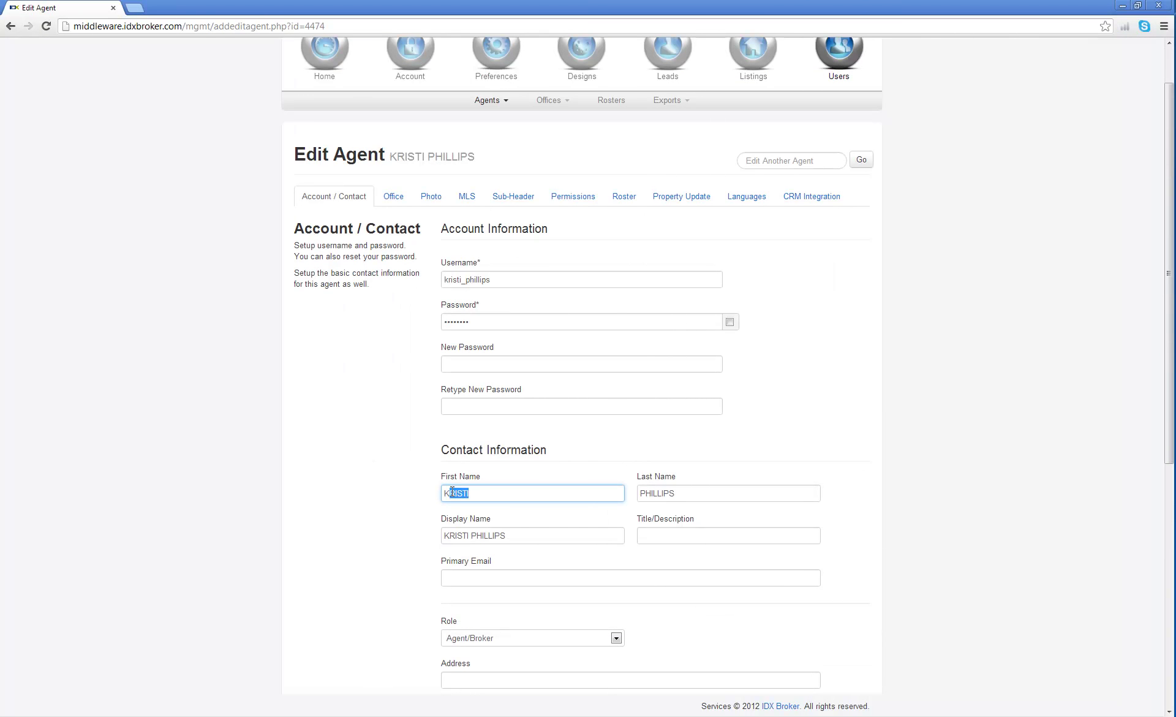
pyautogui.write('risti')
pyautogui.press('Tab')
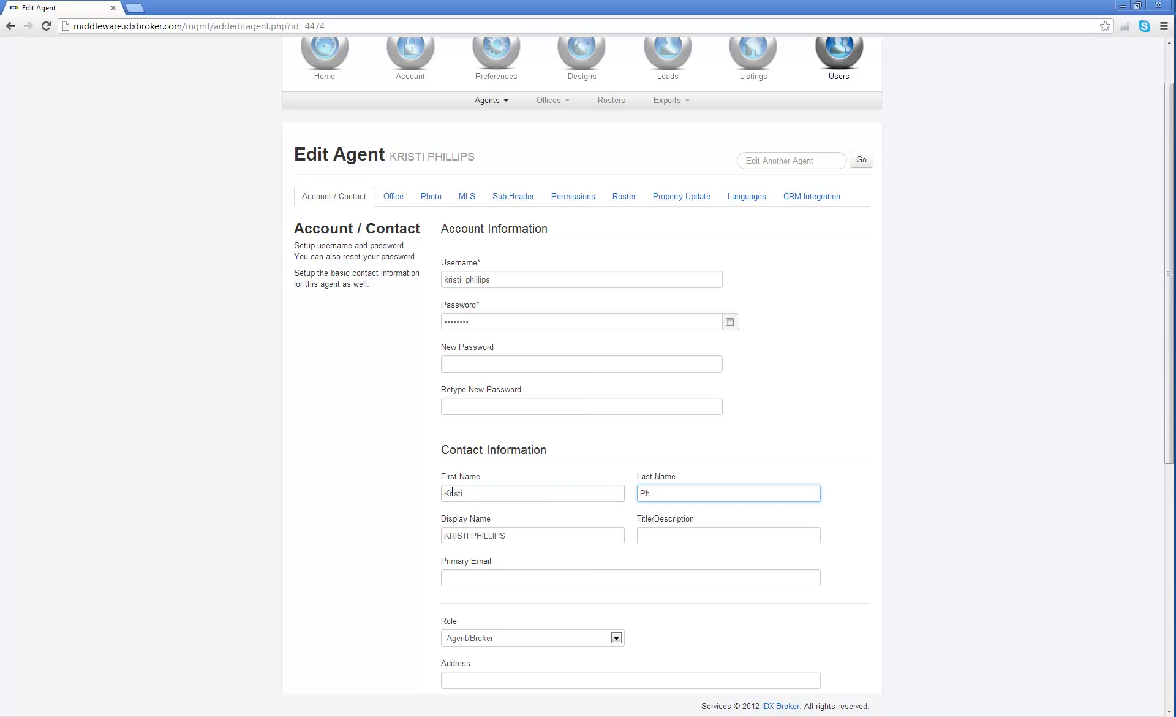
pyautogui.write('illips')
pyautogui.press('Tab')
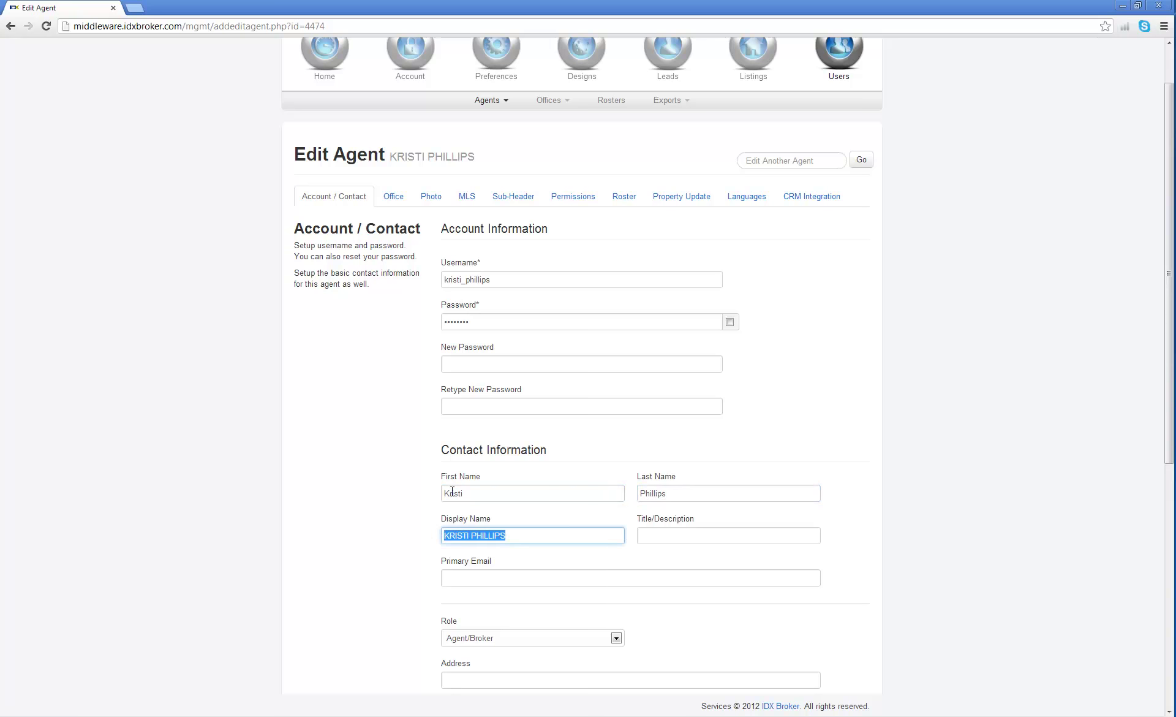
pyautogui.press('Tab')
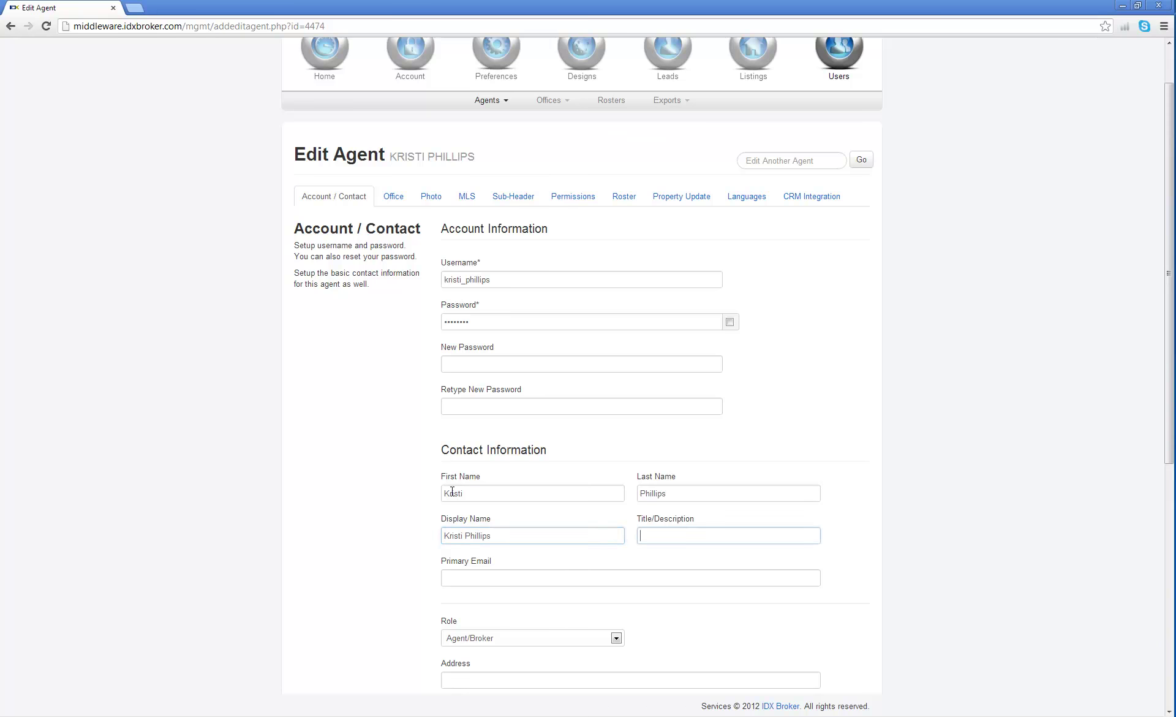
pyautogui.scroll(-7, 371, 483)
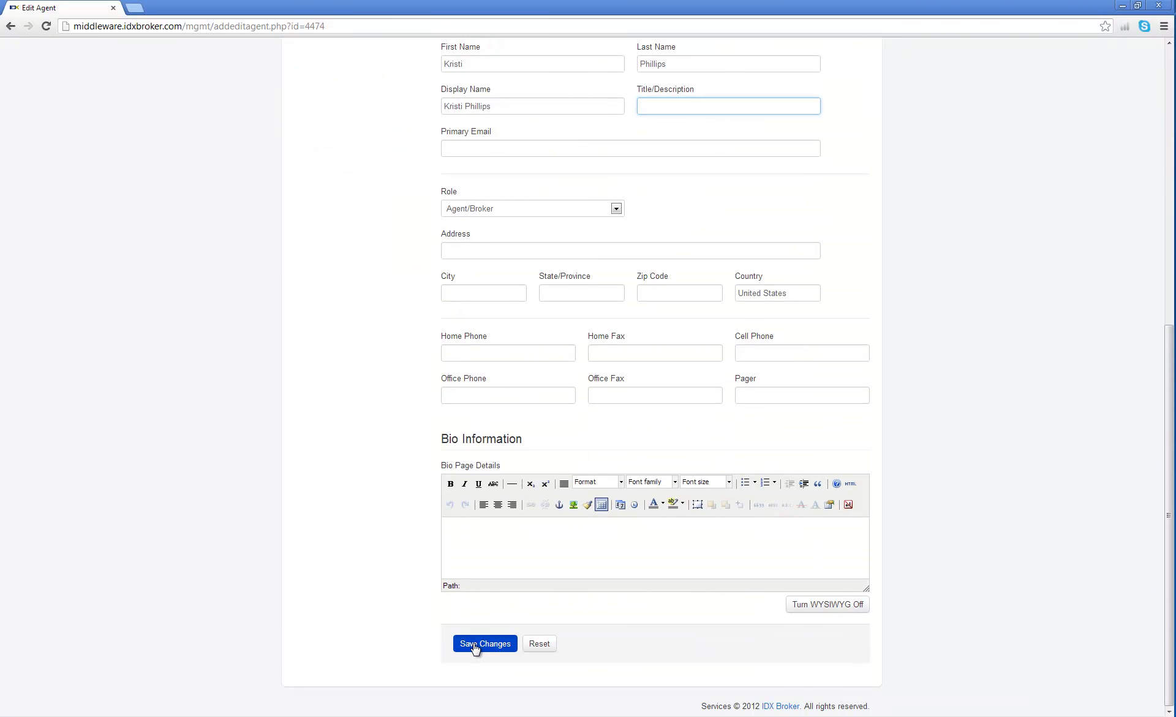
pyautogui.click(474, 643)
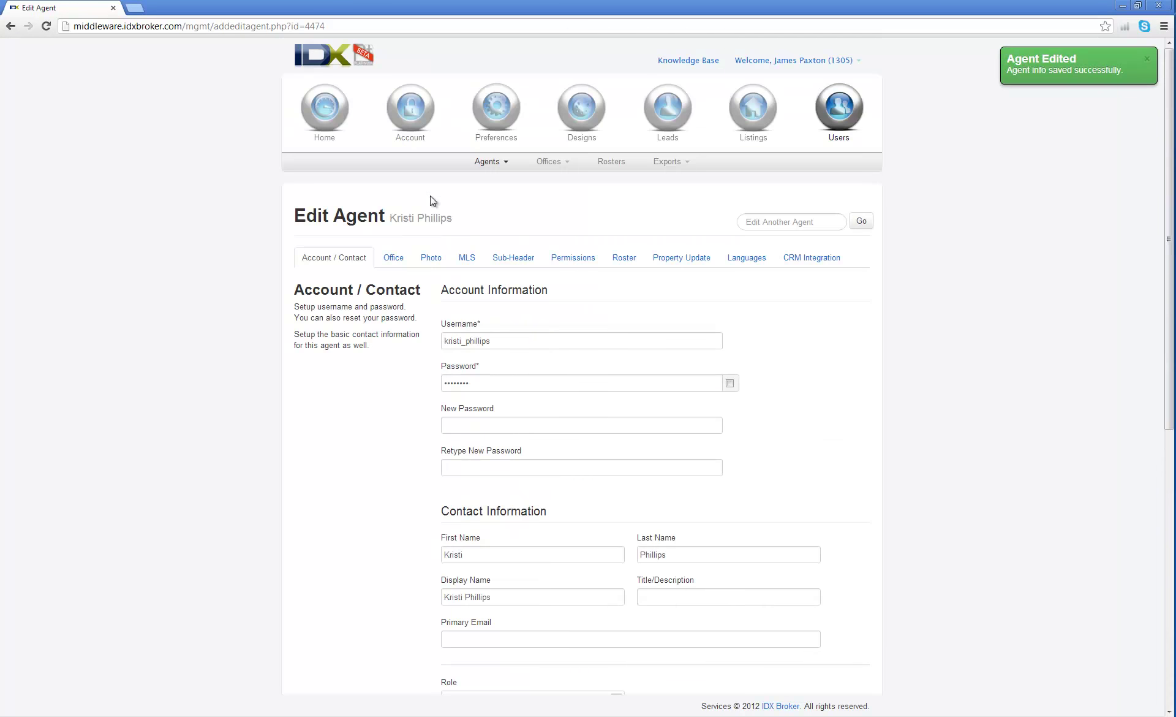
# Return to Agents > Manage to check the corrected name in the table.
pyautogui.click(505, 169)
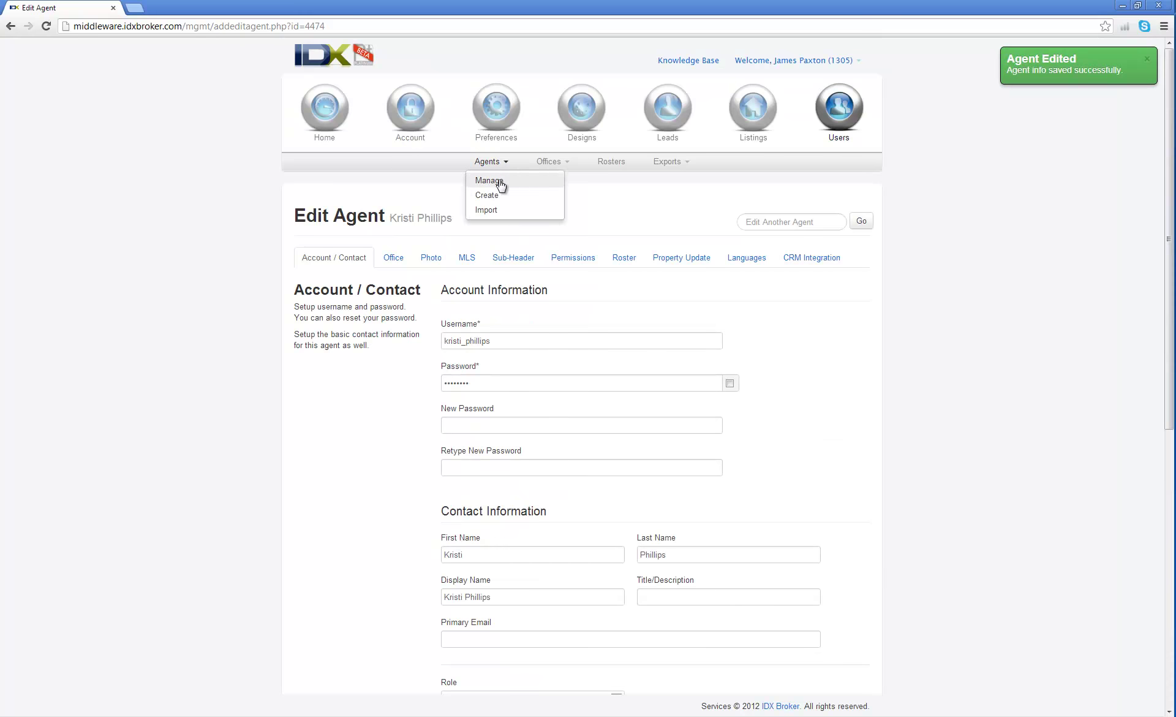
pyautogui.click(496, 179)
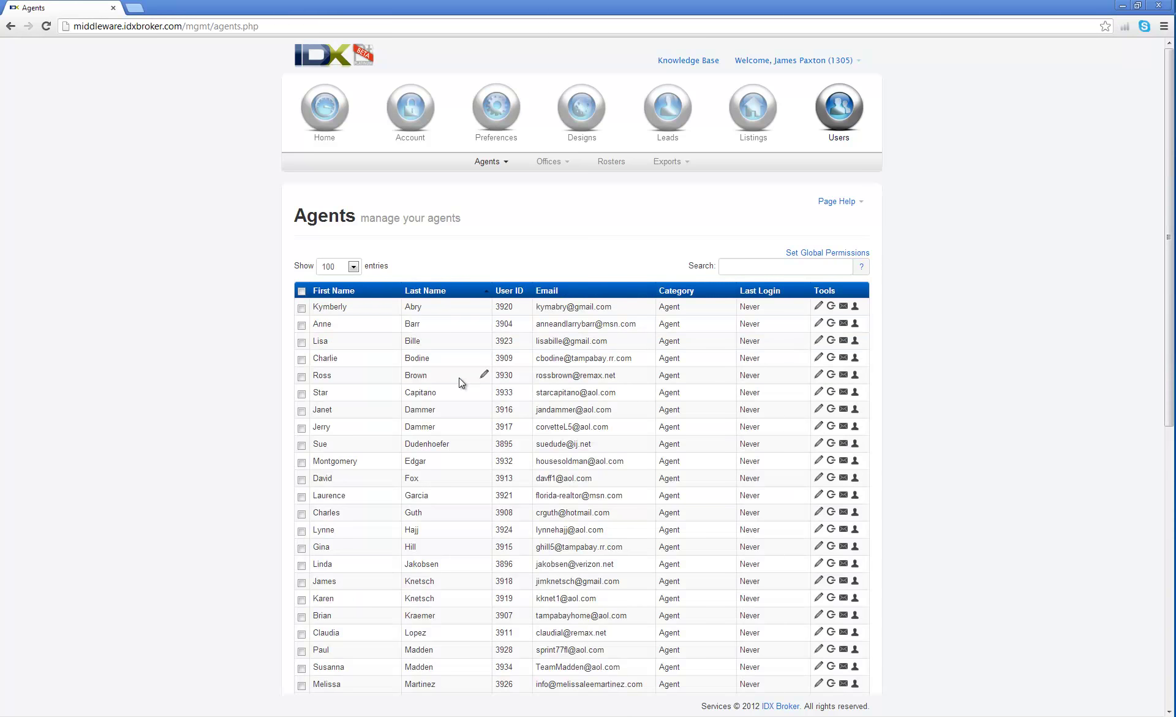
pyautogui.scroll(-5, 458, 377)
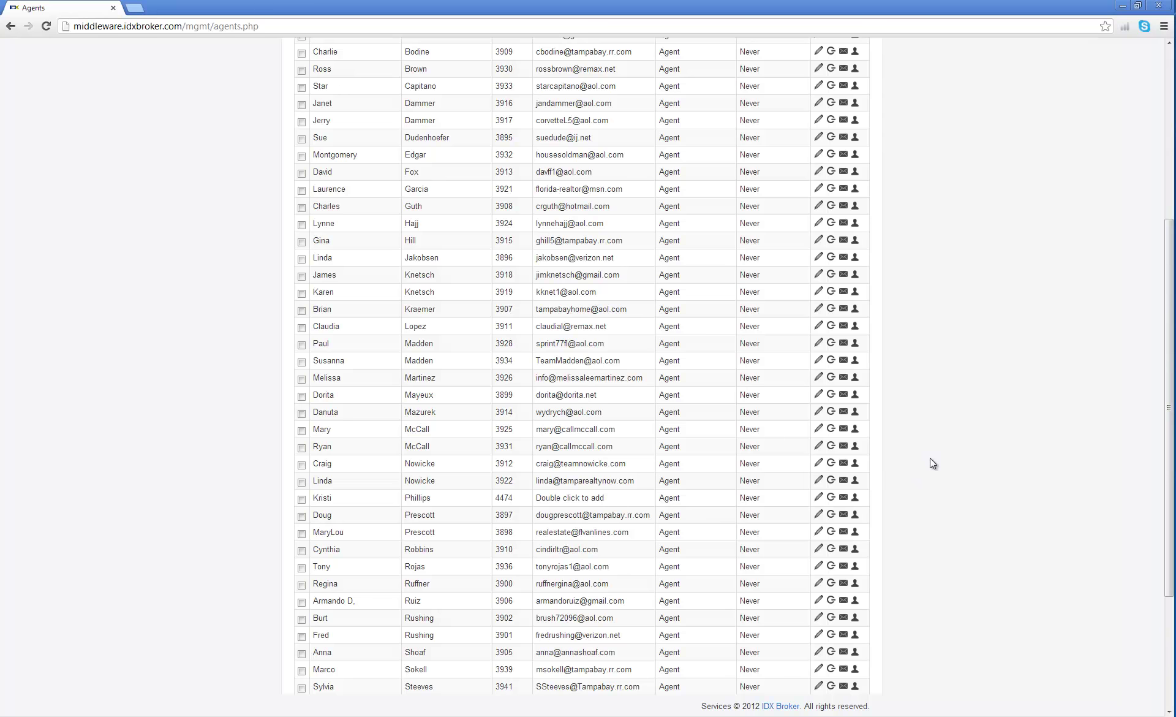
pyautogui.scroll(5, 930, 457)
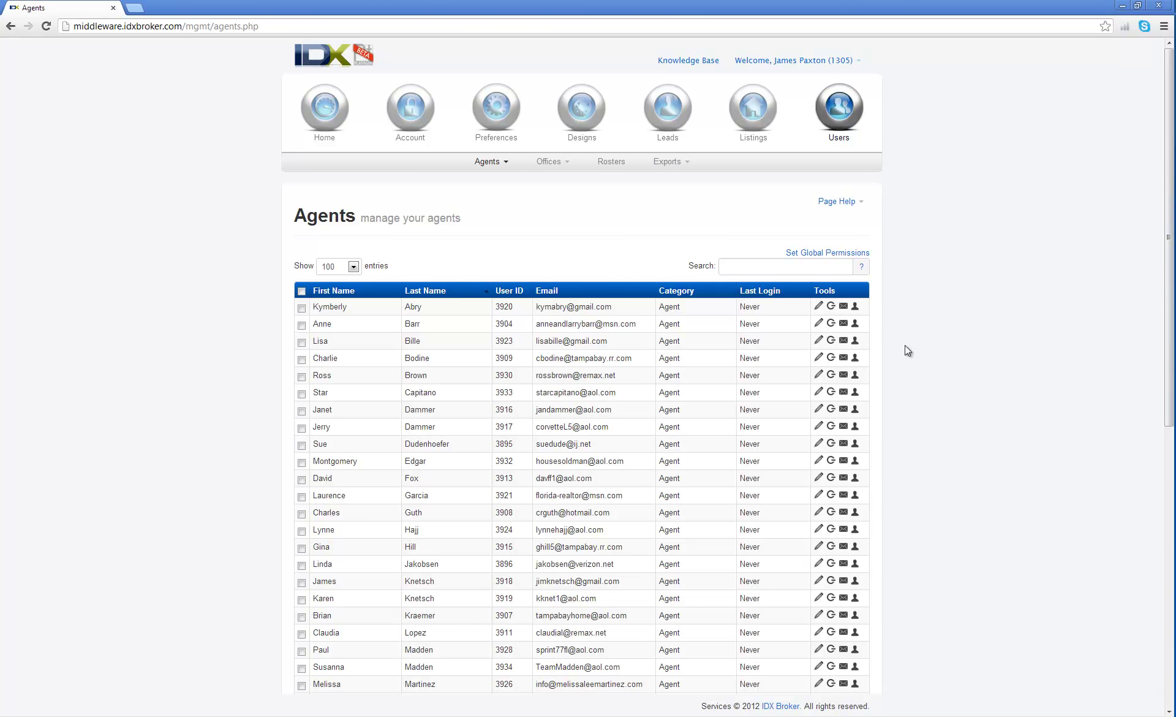
# Start a new export via Exports > Create with Username and Password as the fields.
pyautogui.click(684, 170)
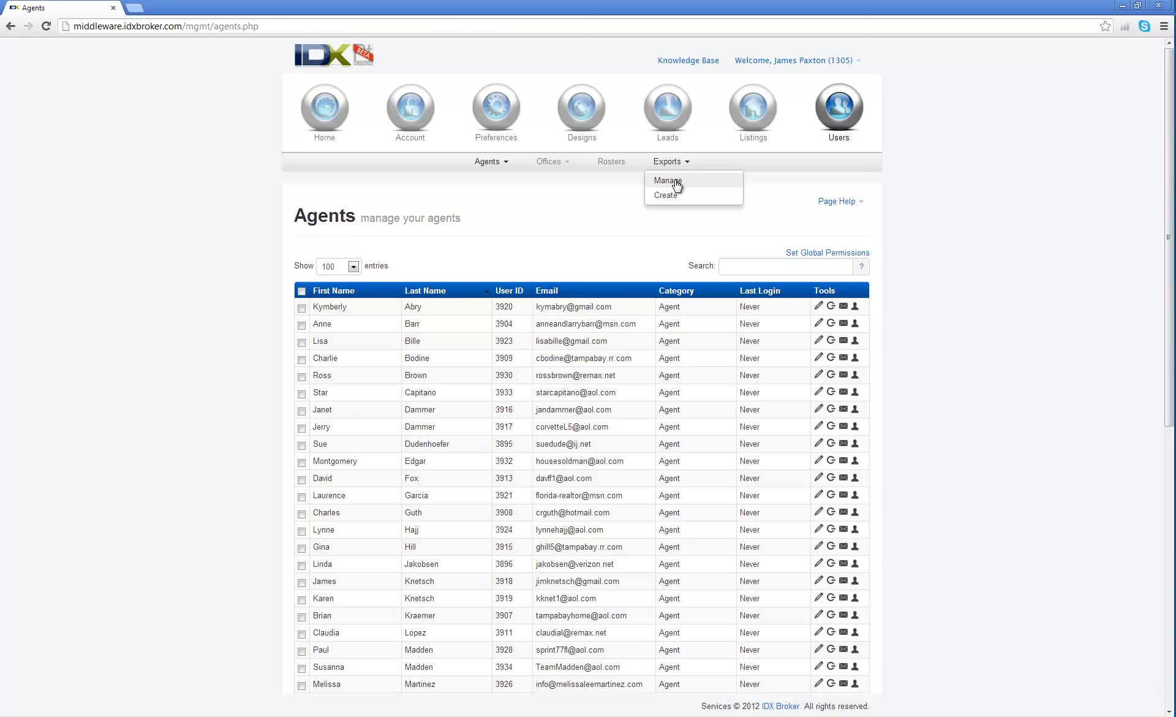
pyautogui.click(676, 182)
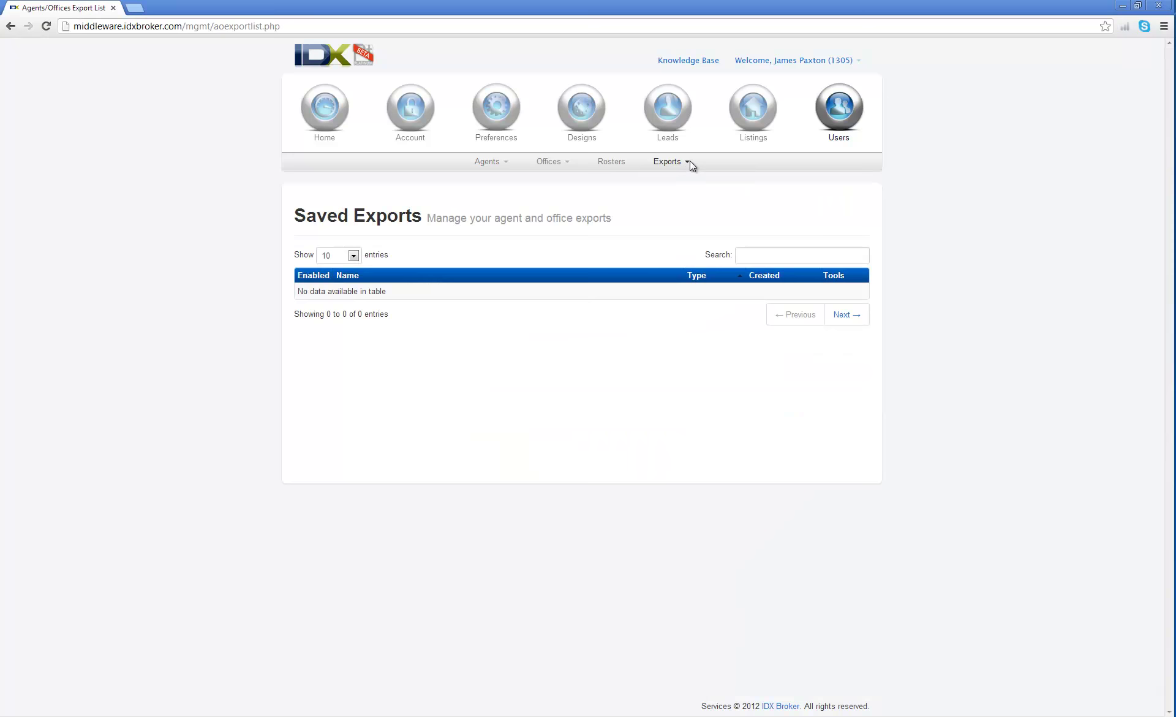
pyautogui.click(682, 163)
pyautogui.click(675, 192)
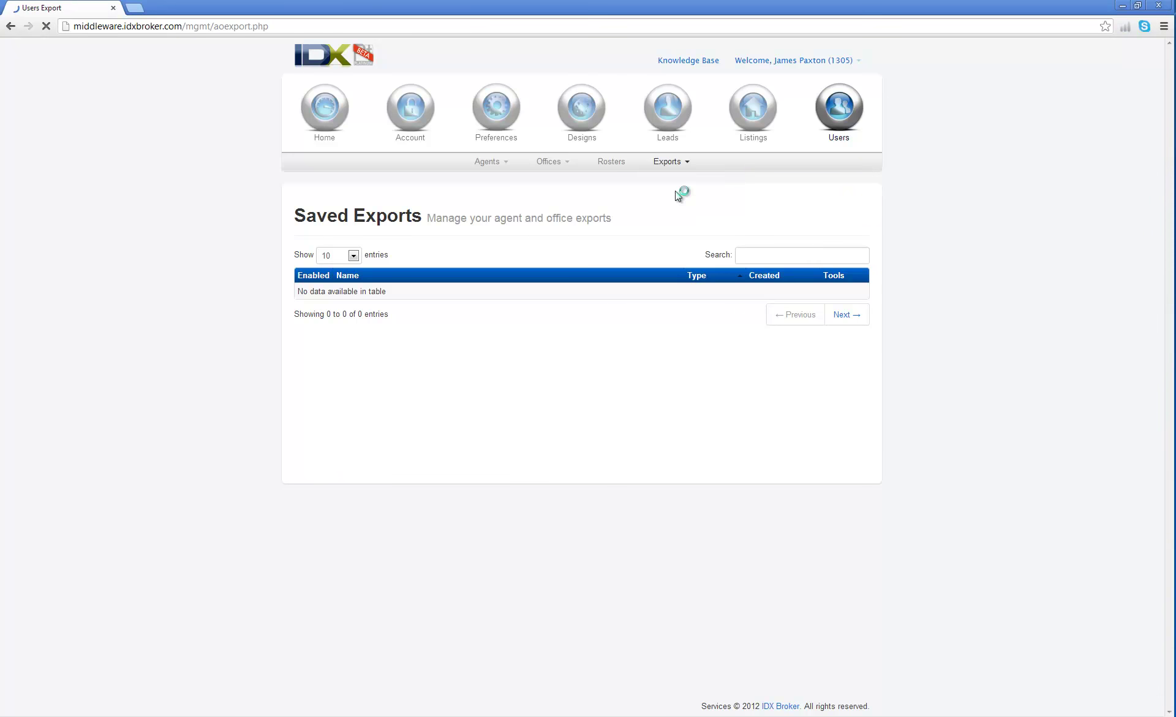
pyautogui.scroll(-2, 368, 373)
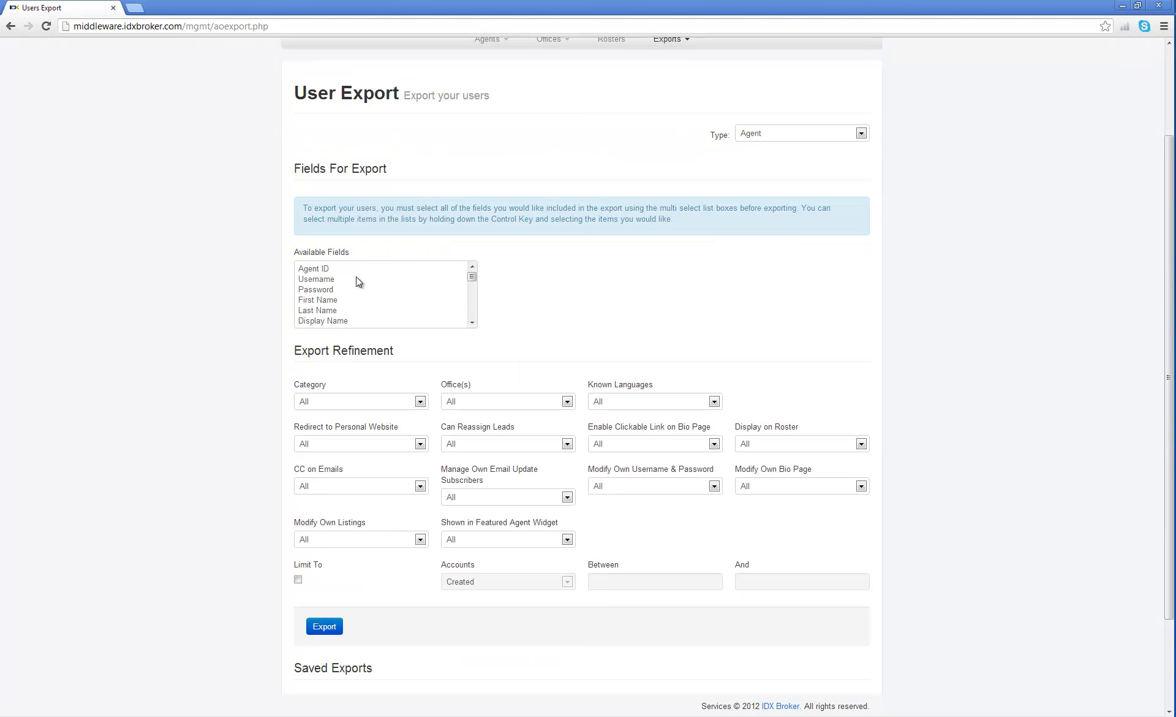
pyautogui.moveTo(336, 280); pyautogui.dragTo(332, 289)
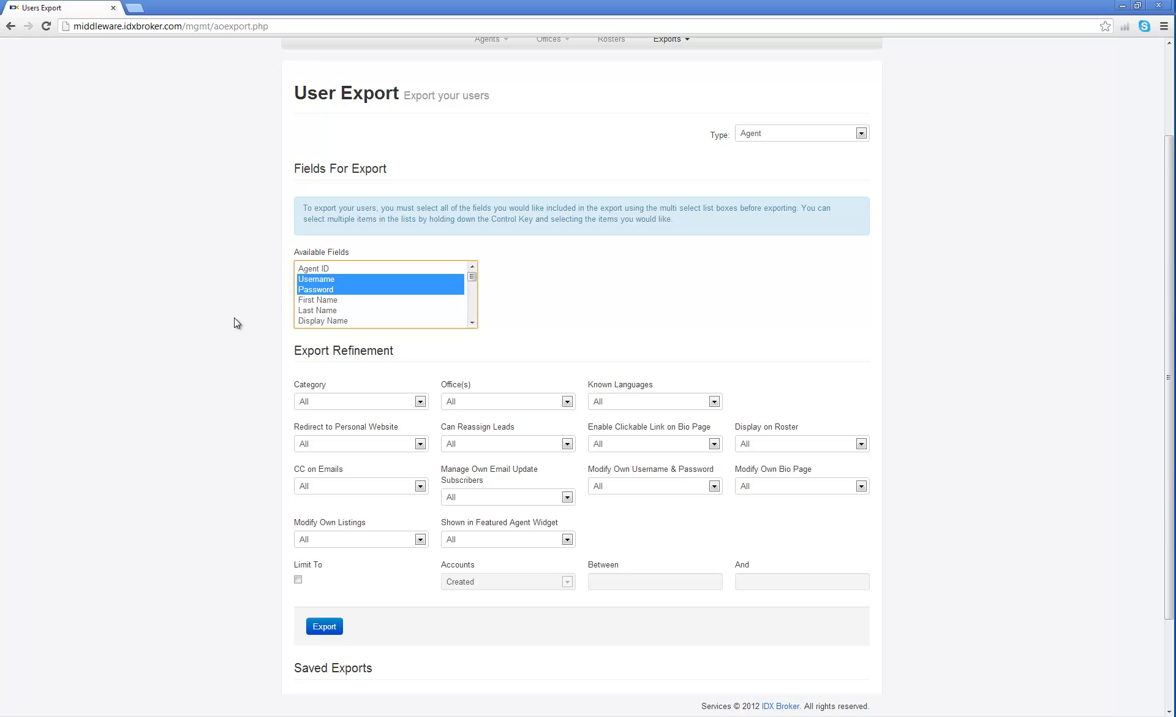
# Export the chosen fields to CSV and open the downloaded file in Excel.
pyautogui.click(323, 627)
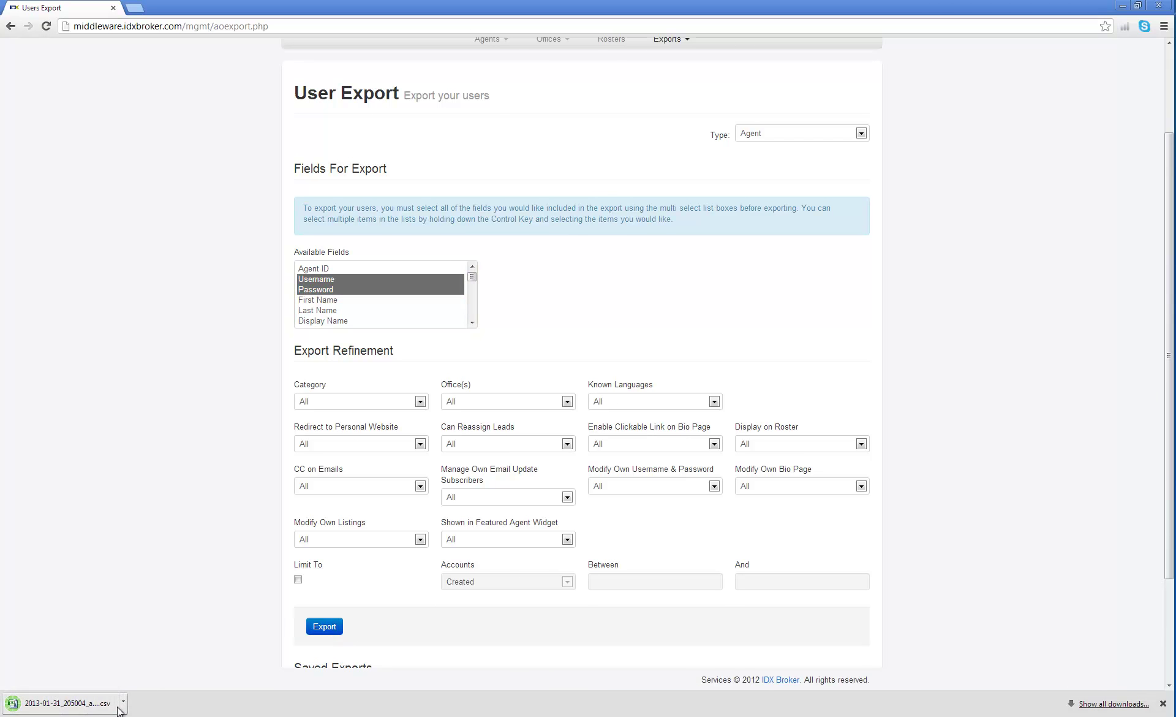
pyautogui.click(124, 703)
pyautogui.click(155, 640)
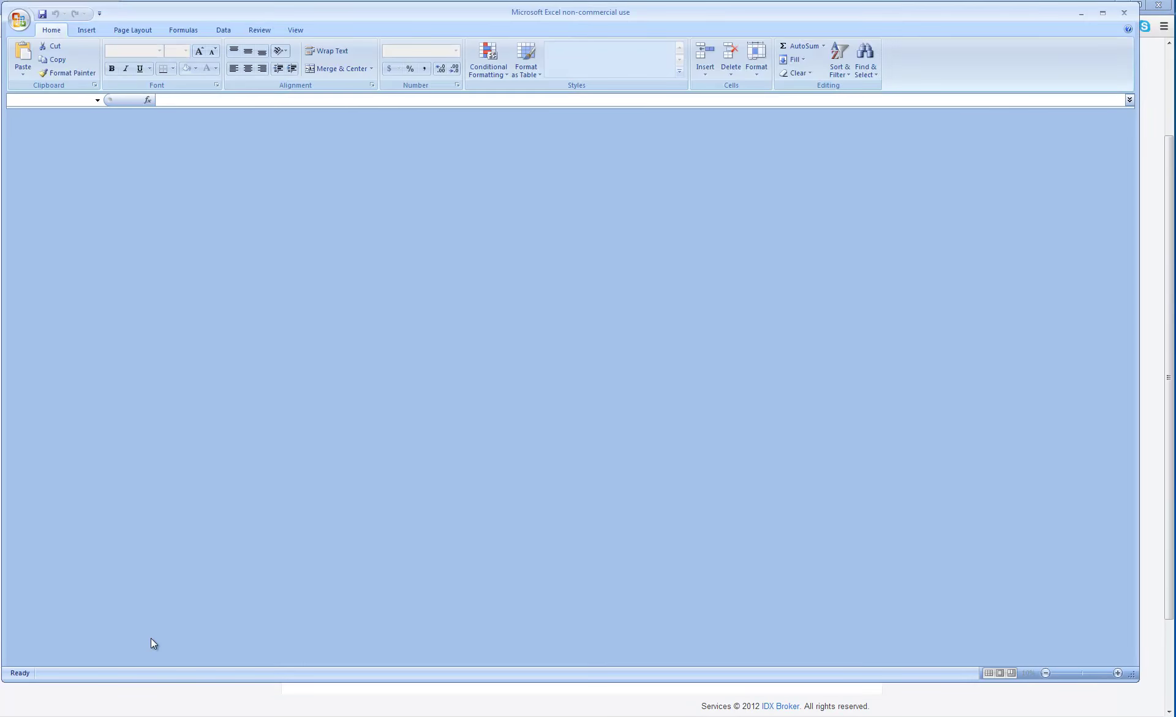
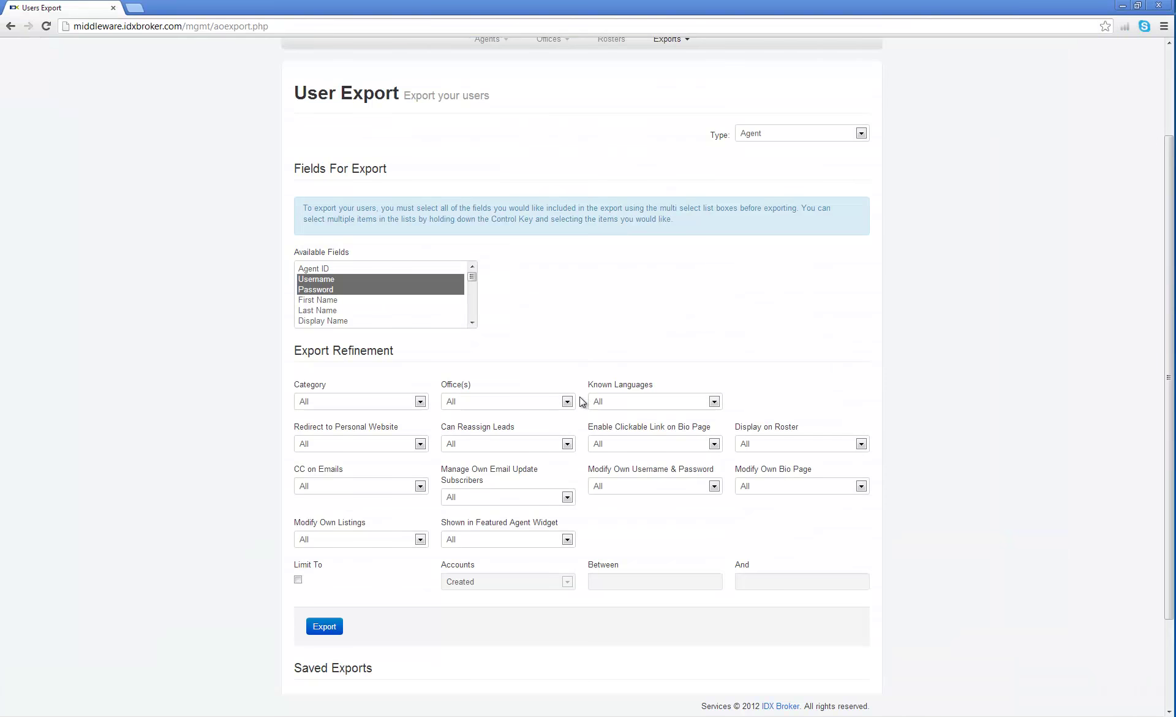
# Go to Agents > Manage and open the first agent's Edit Agent page.
pyautogui.scroll(2, 263, 340)
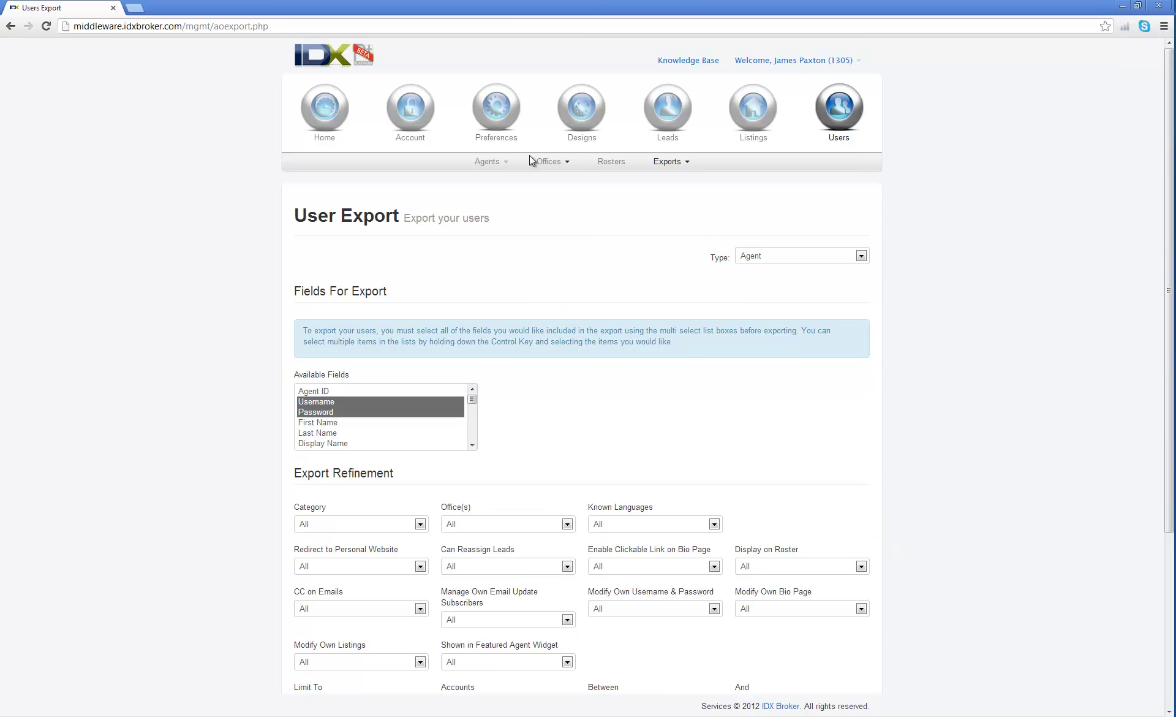
pyautogui.click(506, 162)
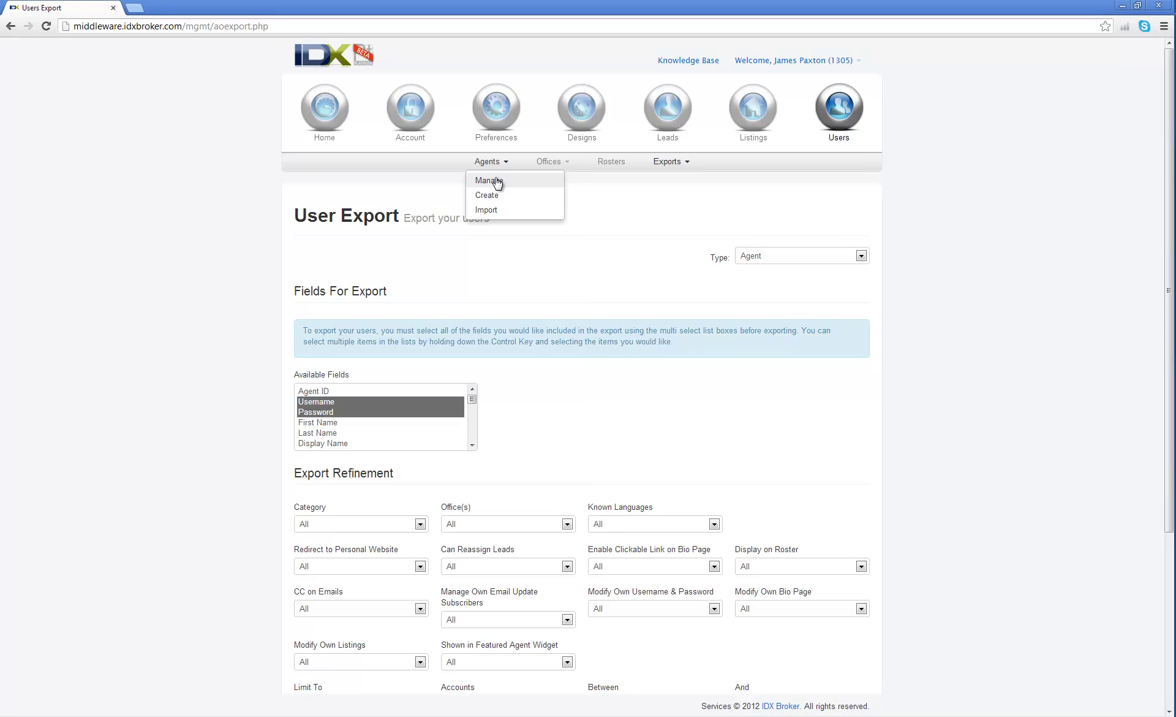
pyautogui.click(490, 180)
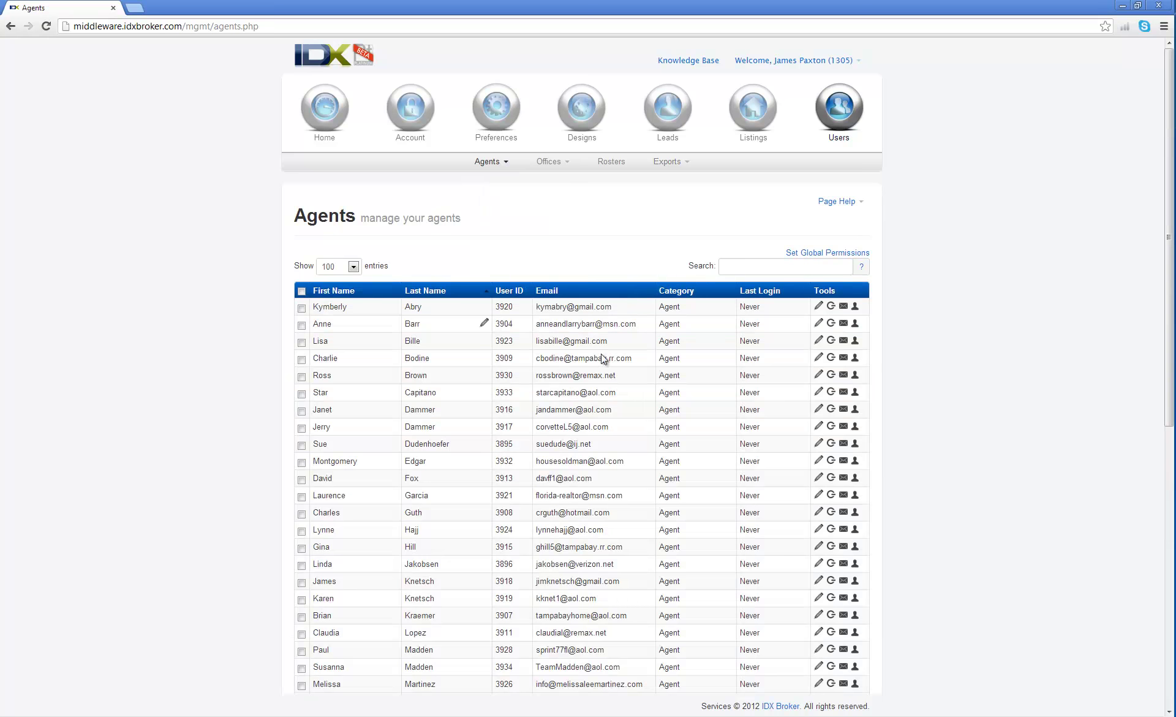
pyautogui.click(818, 306)
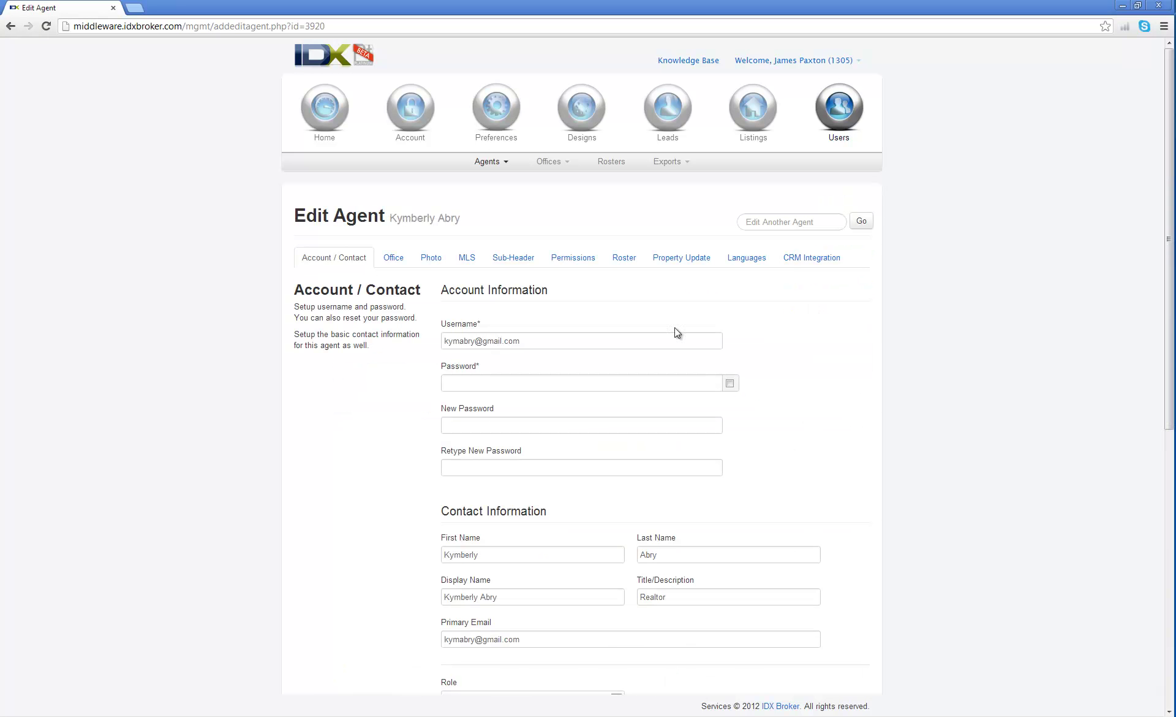
pyautogui.scroll(-1, 800, 356)
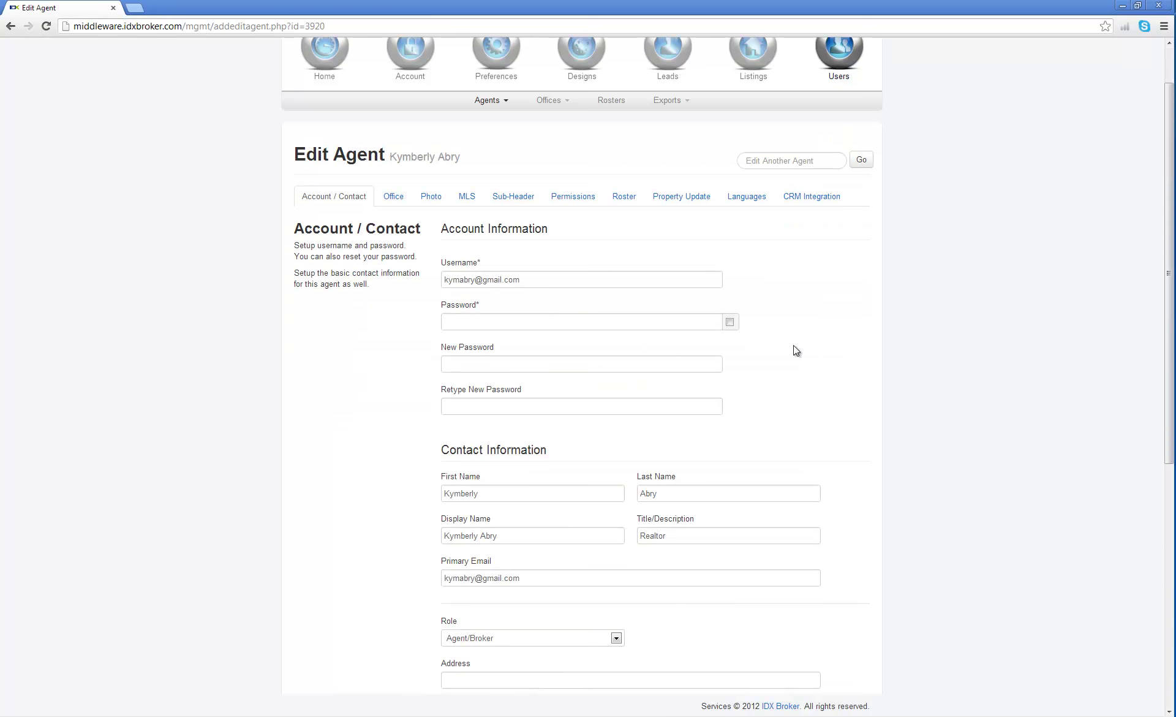
# Enter a replacement new password and retype it in Retype New Password to confirm.
pyautogui.click(503, 322)
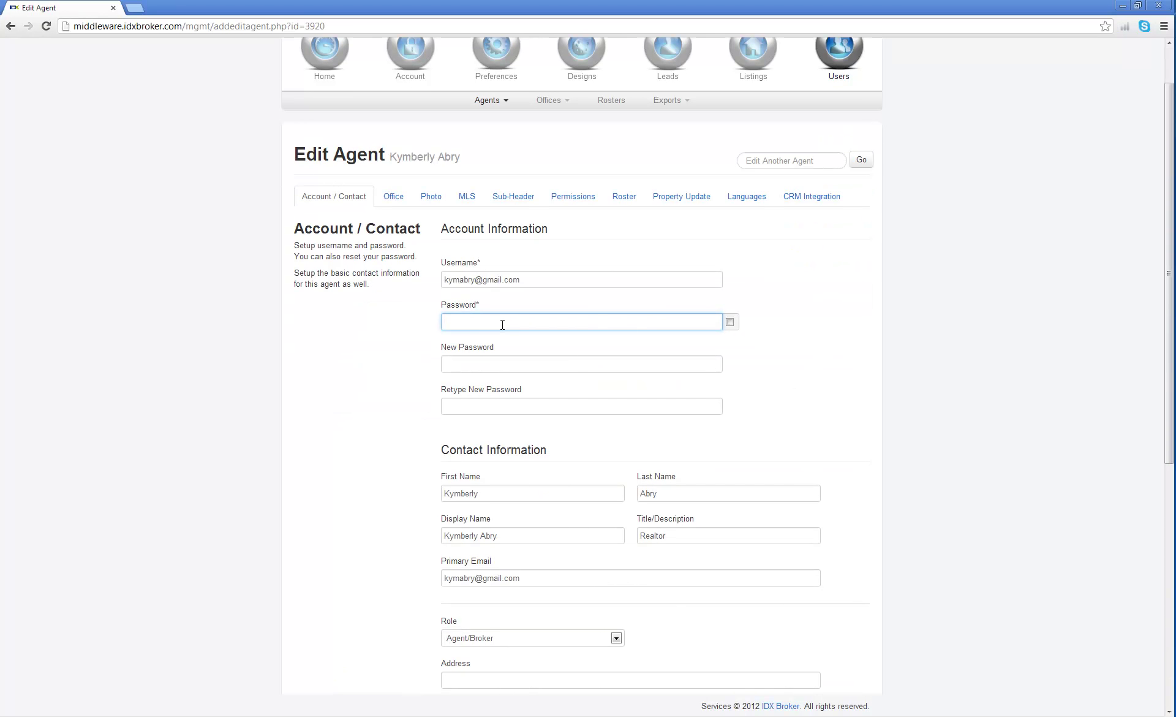
pyautogui.write('demo')
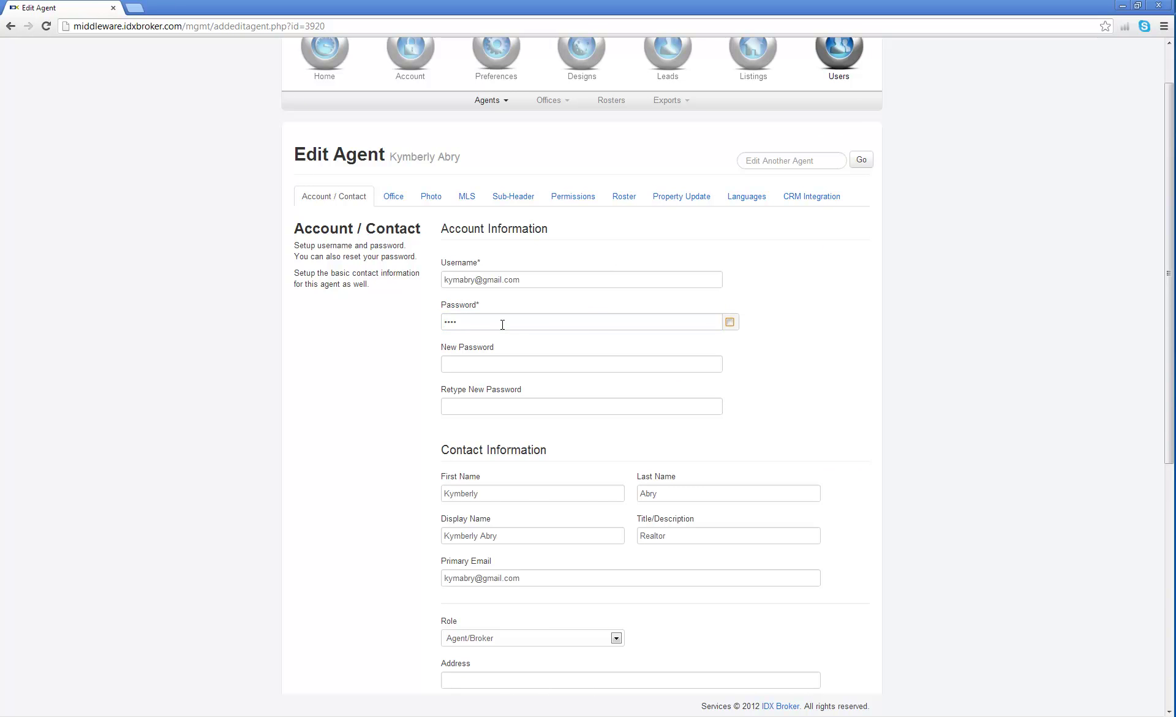
pyautogui.click(485, 359)
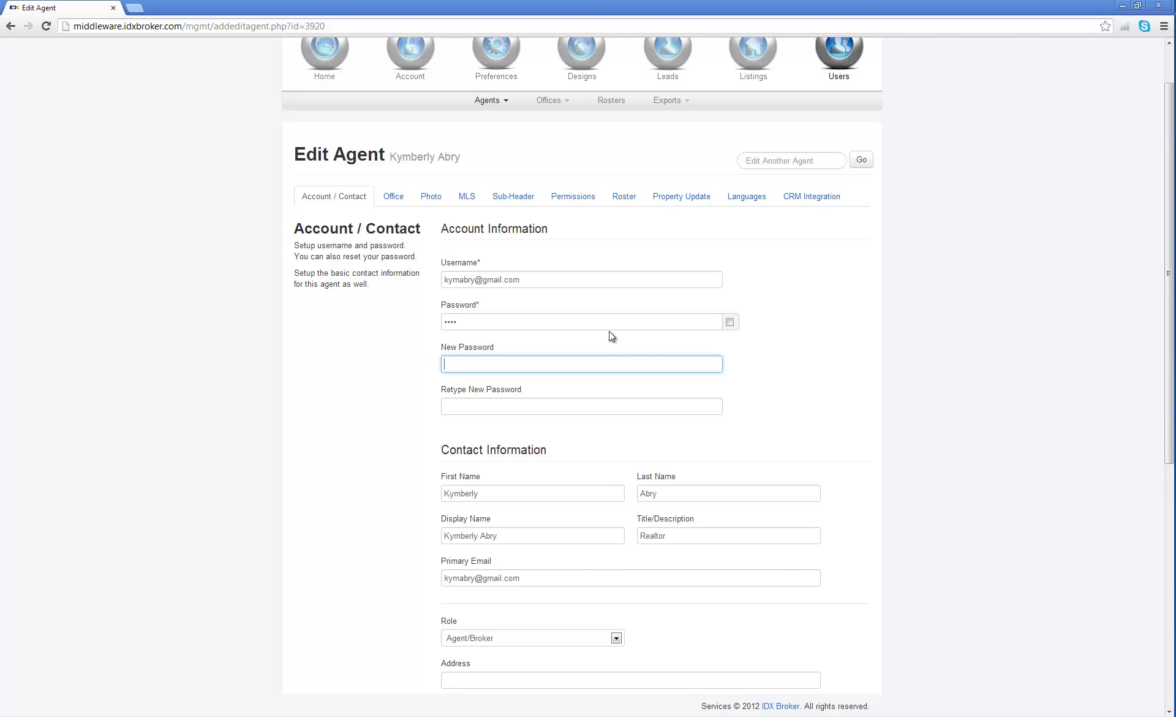
pyautogui.write('demo')
pyautogui.moveTo(465, 364); pyautogui.dragTo(438, 366)
pyautogui.press('BackSpace')
pyautogui.write('test')
pyautogui.press('Tab')
pyautogui.write('test')
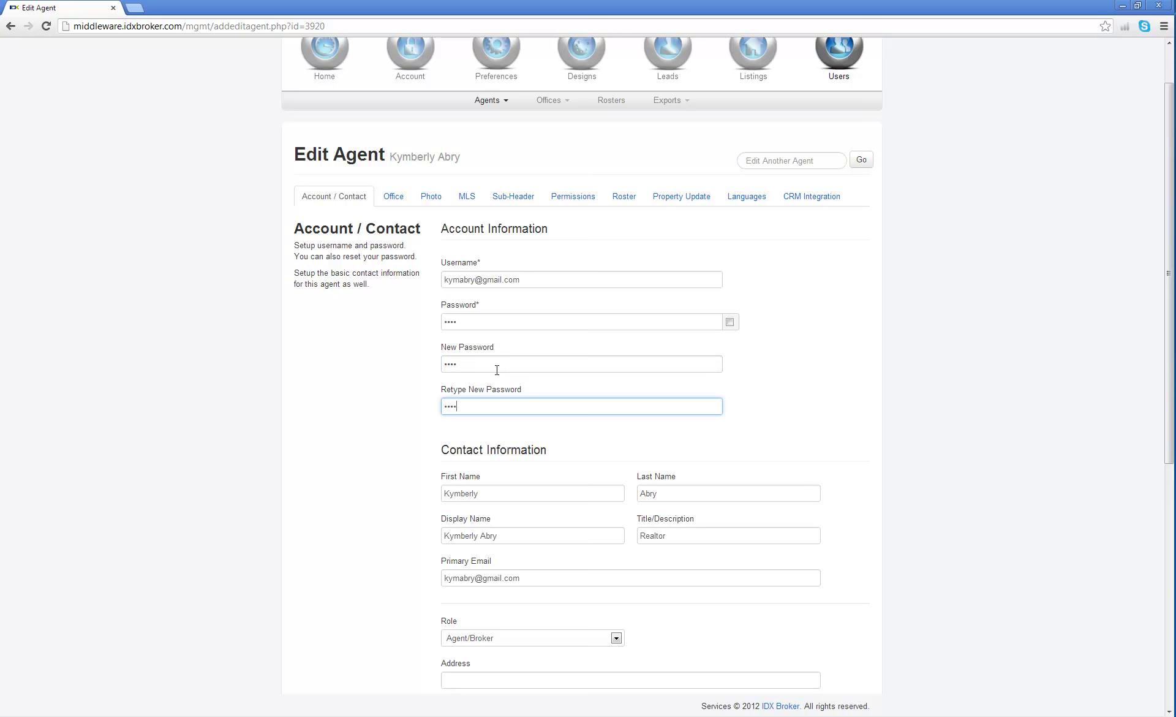
# Clear the current Password field so it is left empty.
pyautogui.click(621, 319)
pyautogui.hotkey('ctrl', 'a')
pyautogui.press('BackSpace')
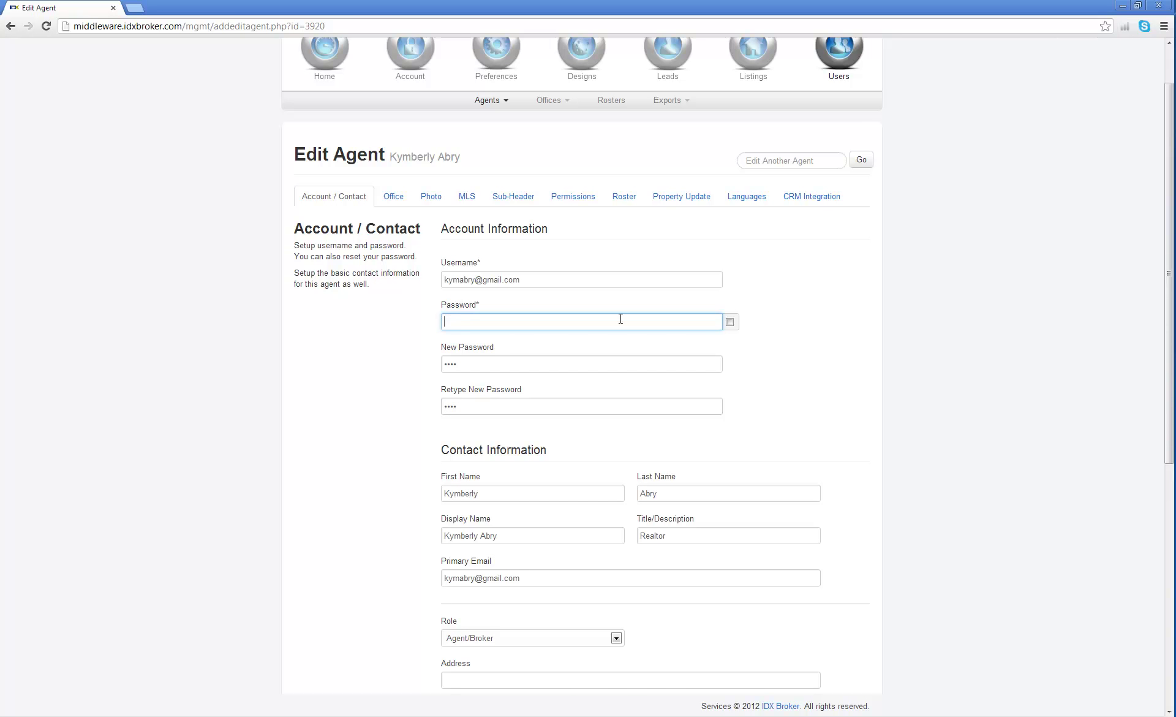
pyautogui.scroll(-7, 864, 414)
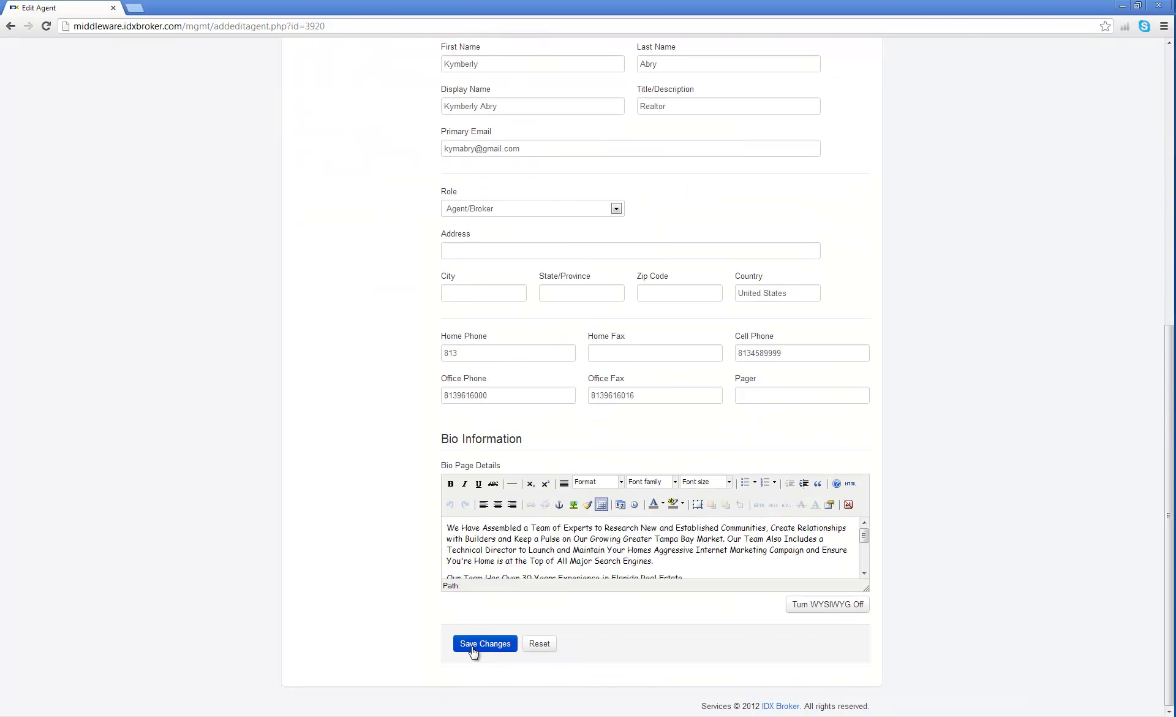
# Save the agent's changes, filling in the required current password after the warning.
pyautogui.click(477, 643)
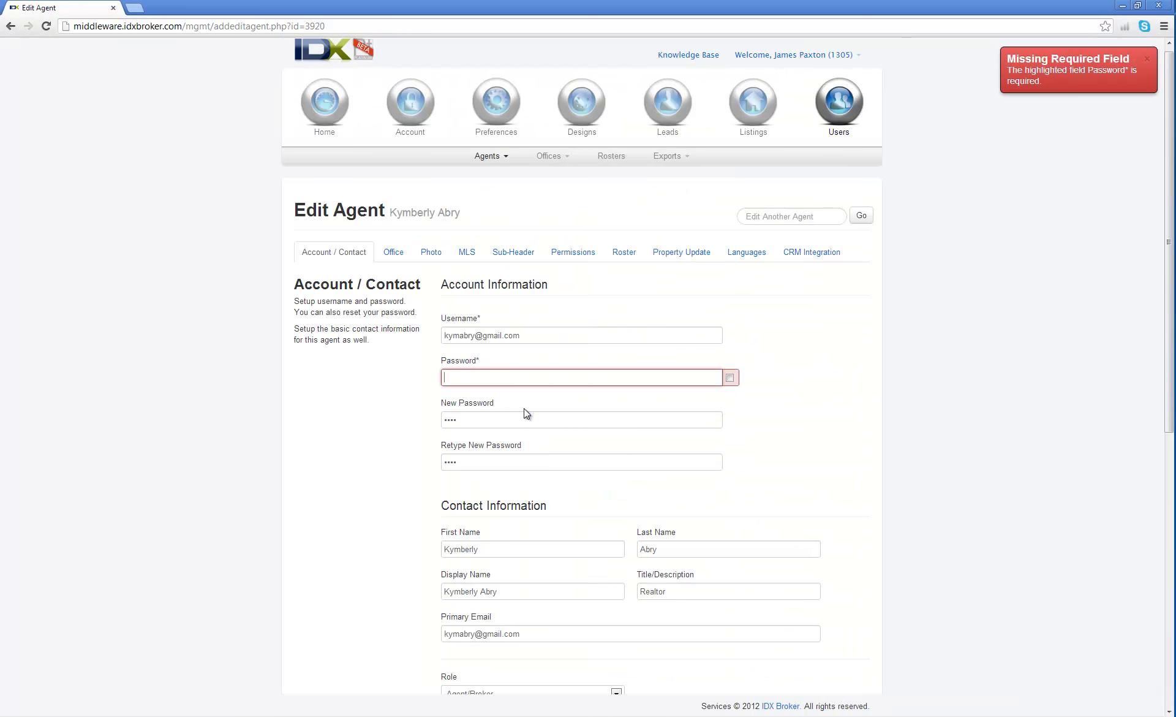
pyautogui.write('••••')
pyautogui.scroll(-5, 417, 469)
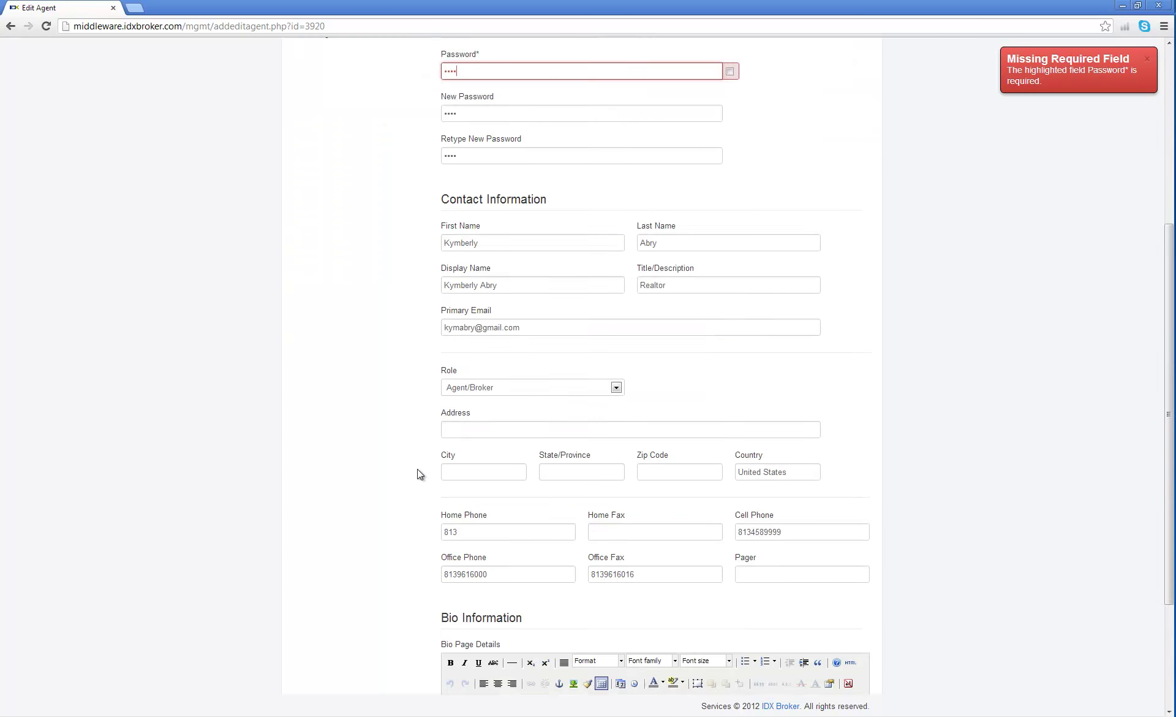
pyautogui.scroll(-3, 417, 473)
pyautogui.click(469, 641)
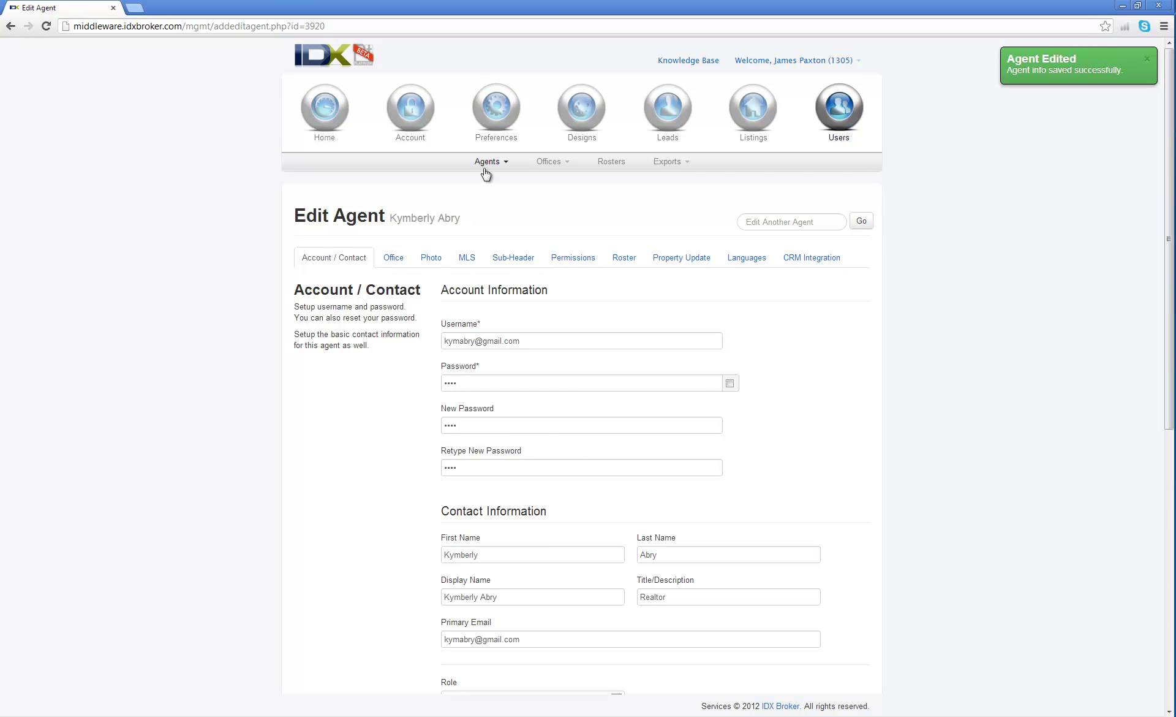
# Reopen the first agent's edit page, then return to the Agents > Manage list.
pyautogui.click(486, 174)
pyautogui.click(493, 179)
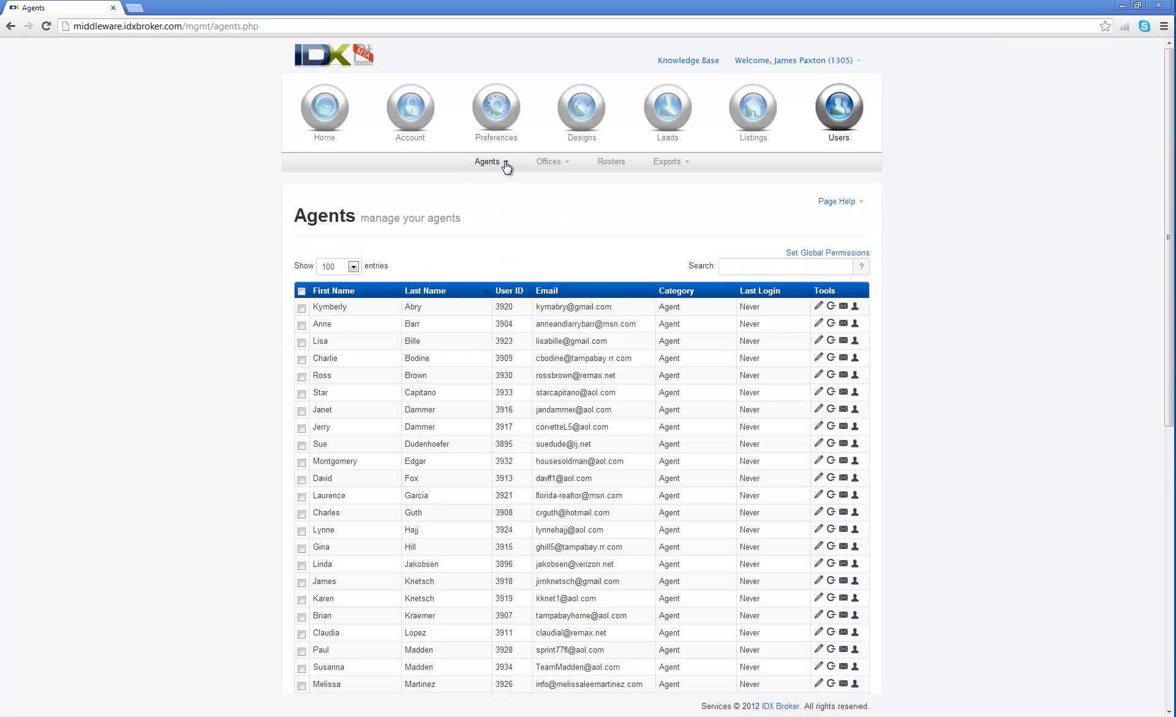
pyautogui.click(818, 306)
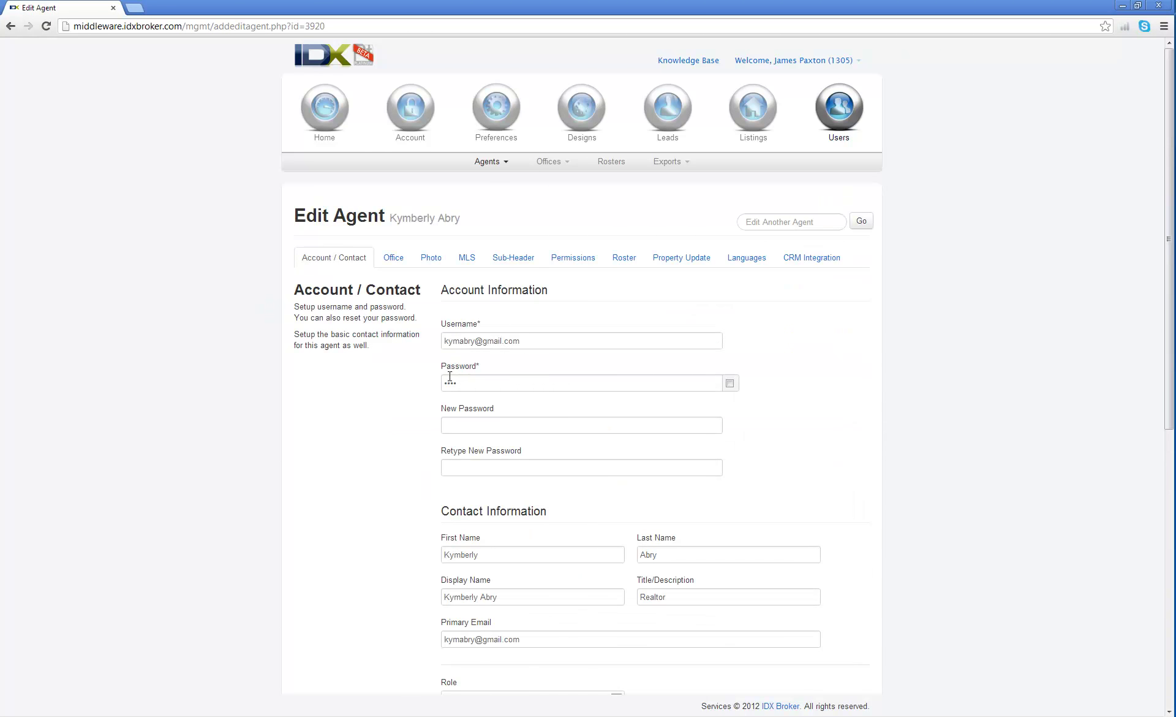
pyautogui.click(507, 170)
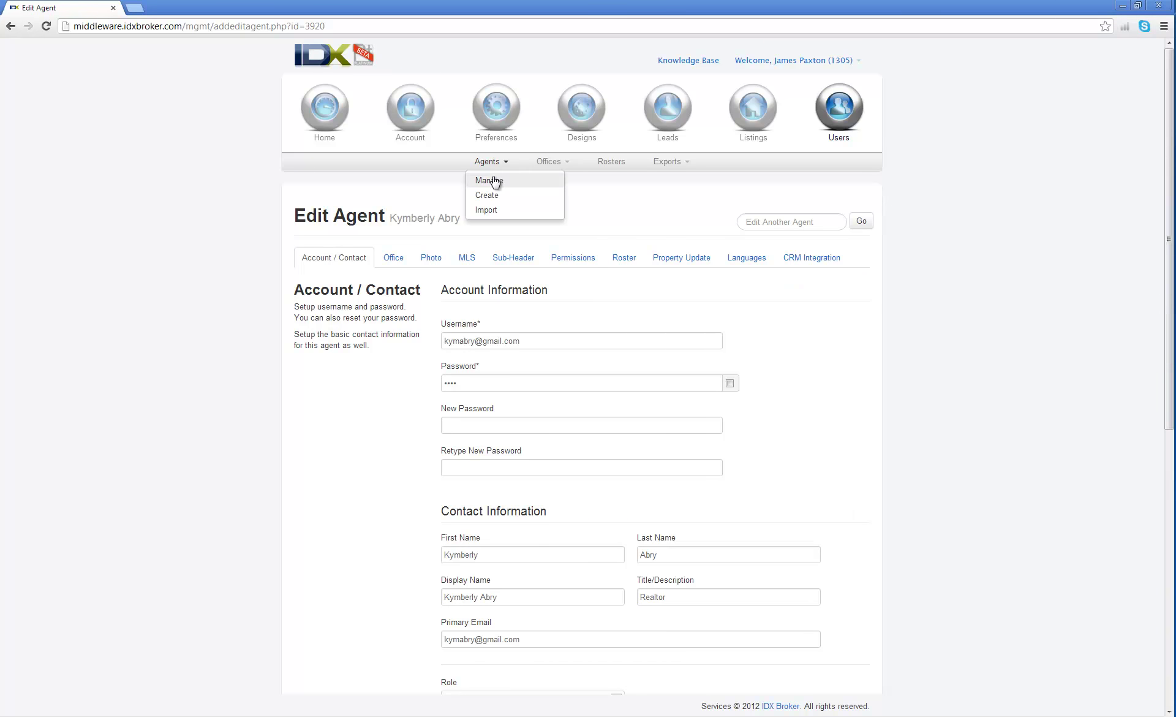
pyautogui.click(488, 178)
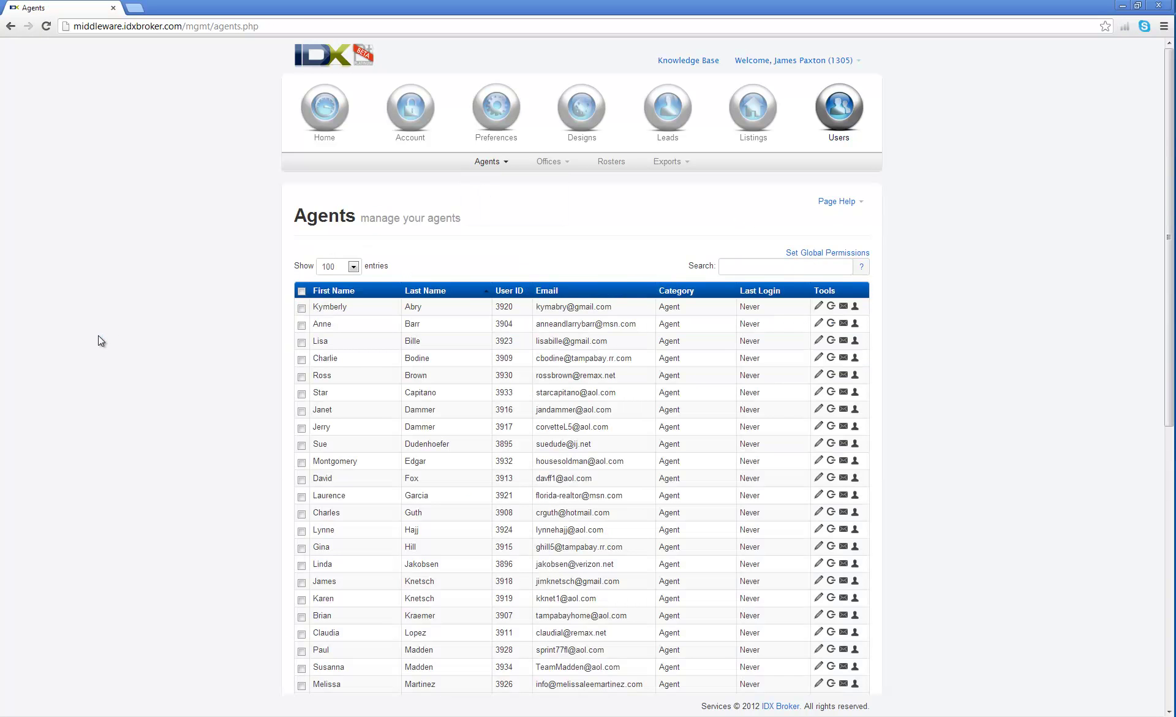